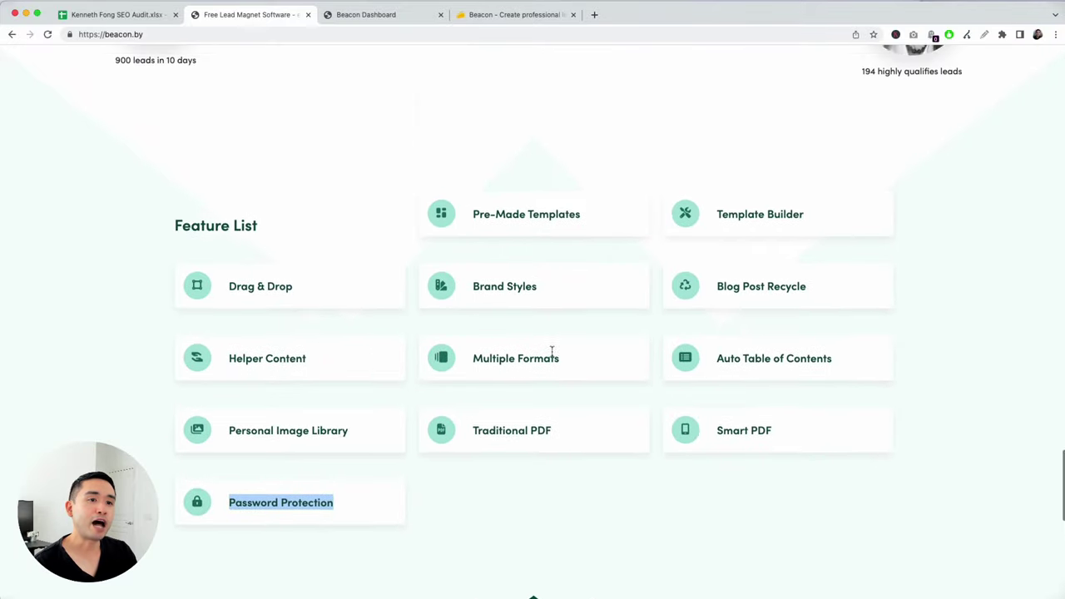
- Return to the top of the beacon.by page and switch to the Beacon Dashboard tab
{"action": "scroll", "coordinate": [552, 355], "scroll_direction": "up", "scroll_amount": 10}
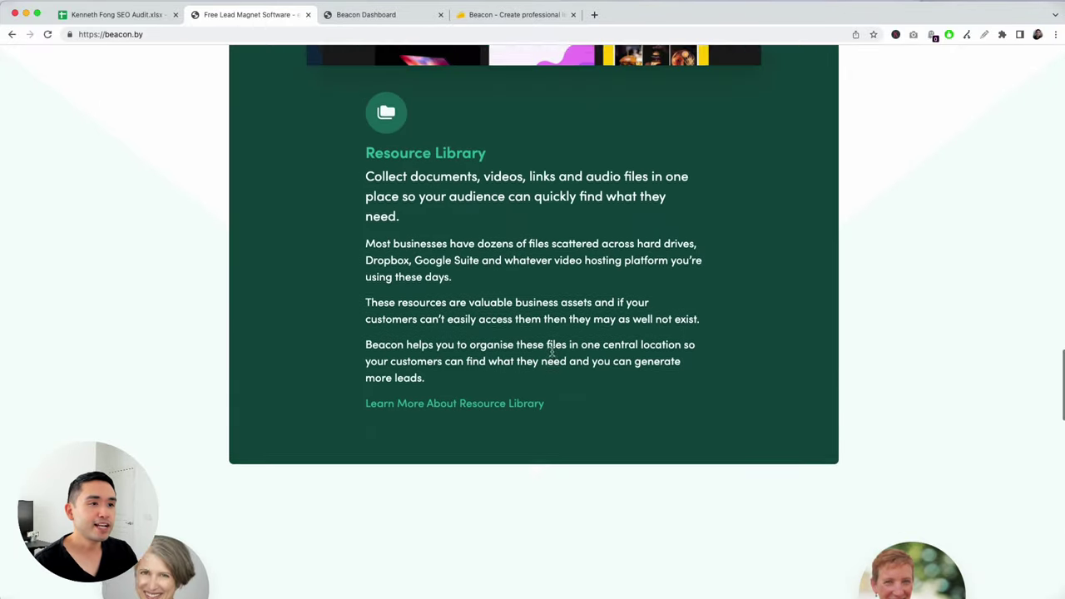
{"action": "scroll", "coordinate": [552, 355], "scroll_direction": "up", "scroll_amount": 10}
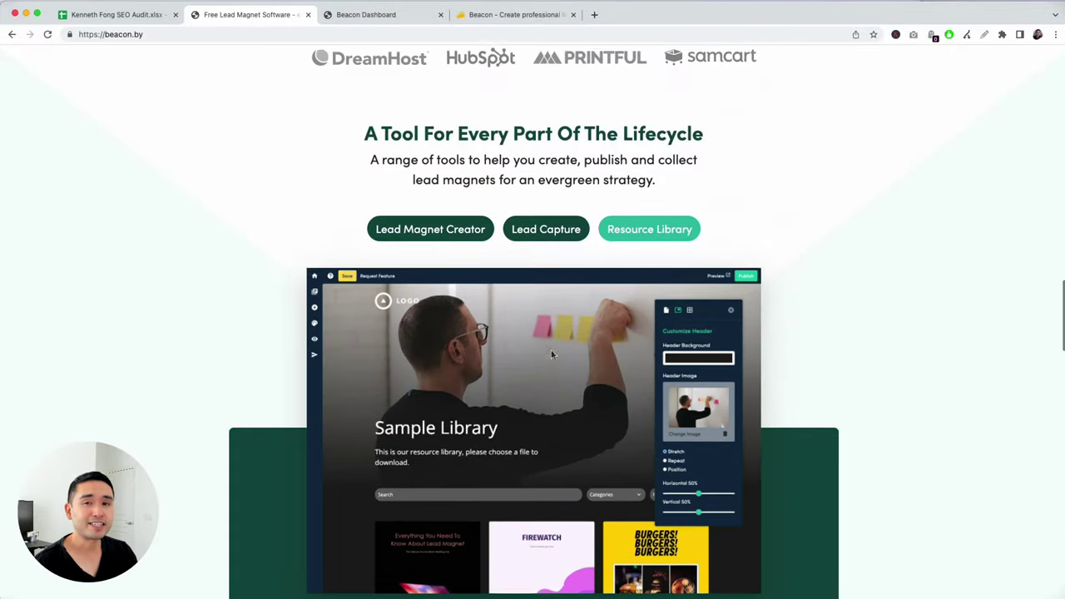
{"action": "scroll", "coordinate": [553, 354], "scroll_direction": "up", "scroll_amount": 10}
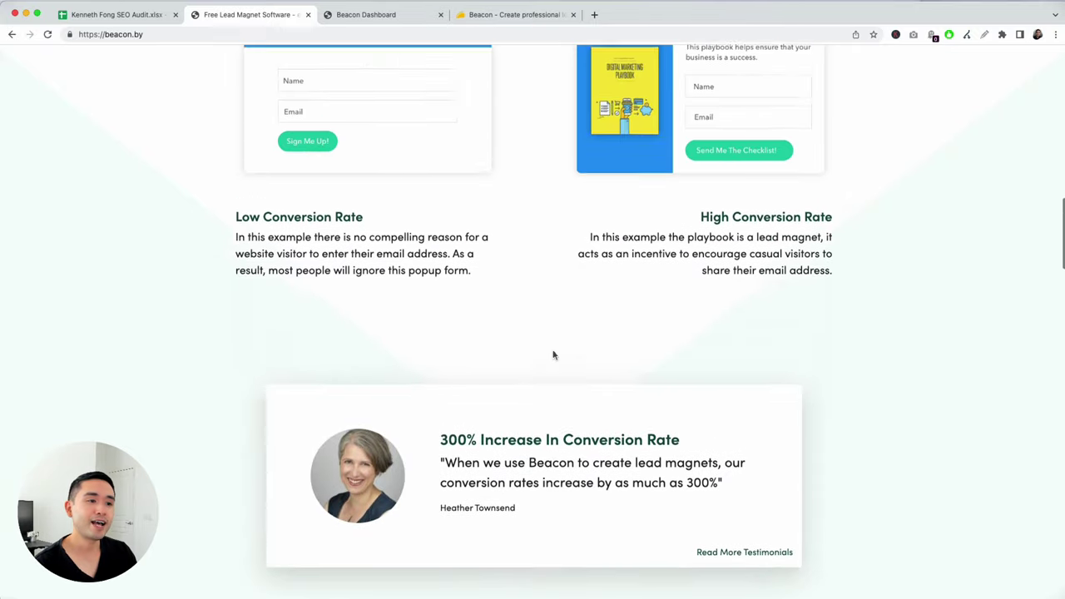
{"action": "scroll", "coordinate": [552, 355], "scroll_direction": "up", "scroll_amount": 8}
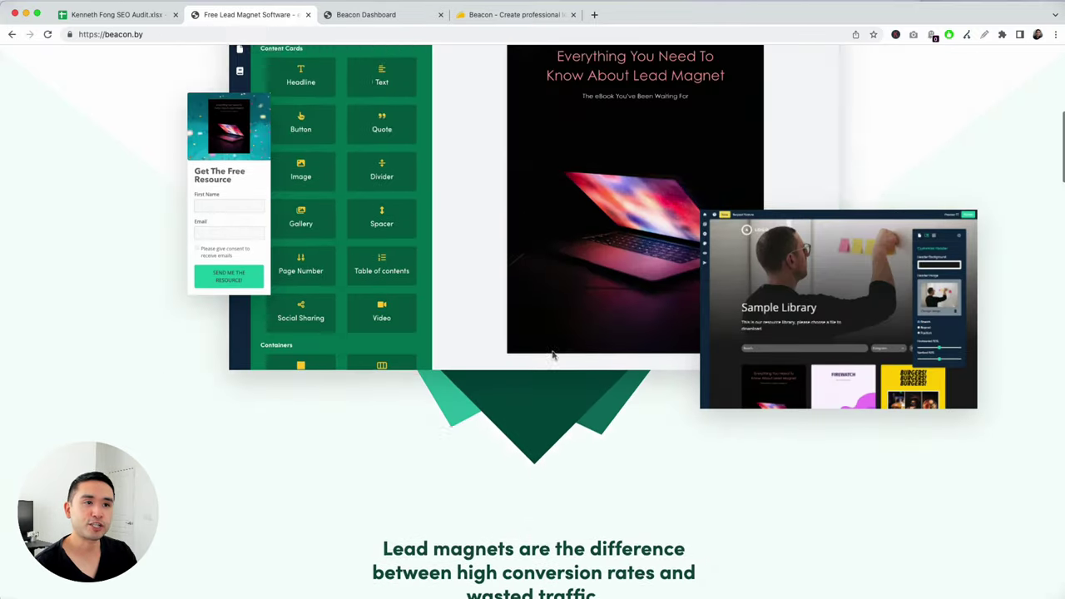
{"action": "left_click", "coordinate": [377, 15]}
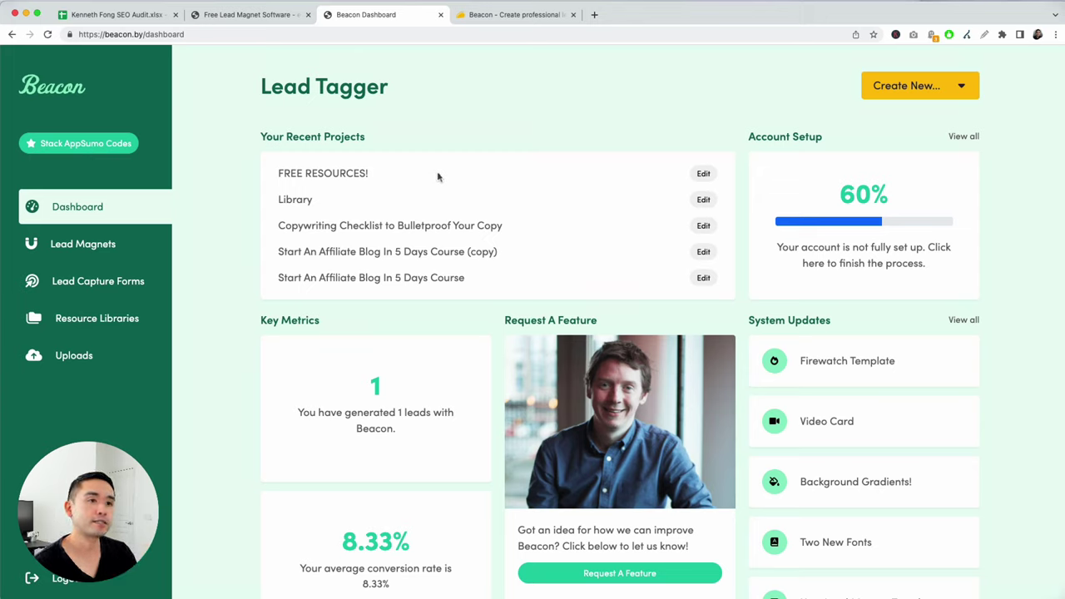
{"action": "left_click_drag", "start_coordinate": [266, 137], "coordinate": [720, 290]}
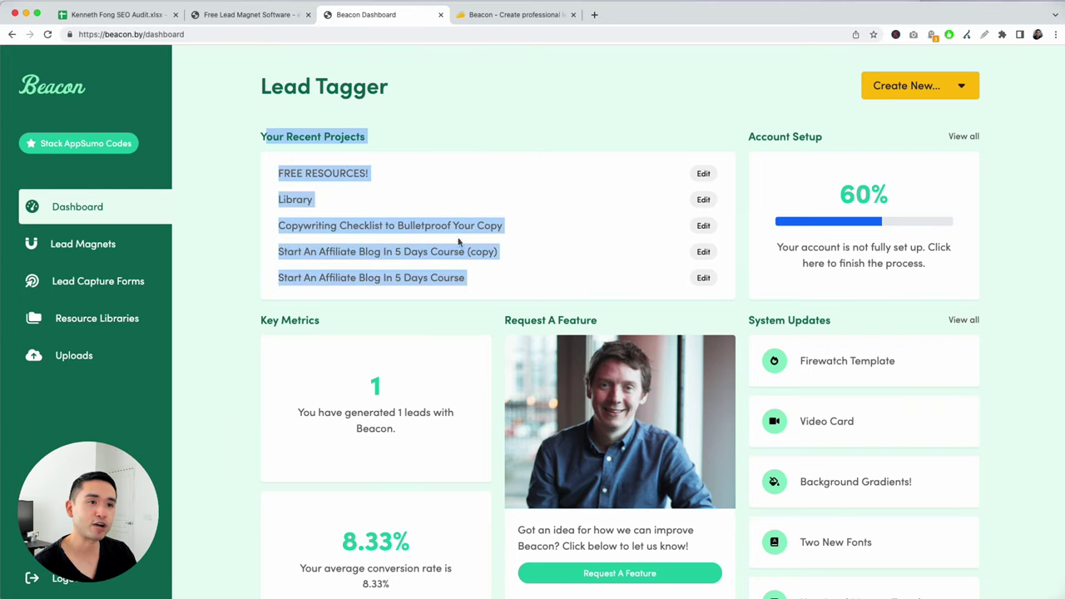
{"action": "scroll", "coordinate": [435, 176], "scroll_direction": "down", "scroll_amount": 1}
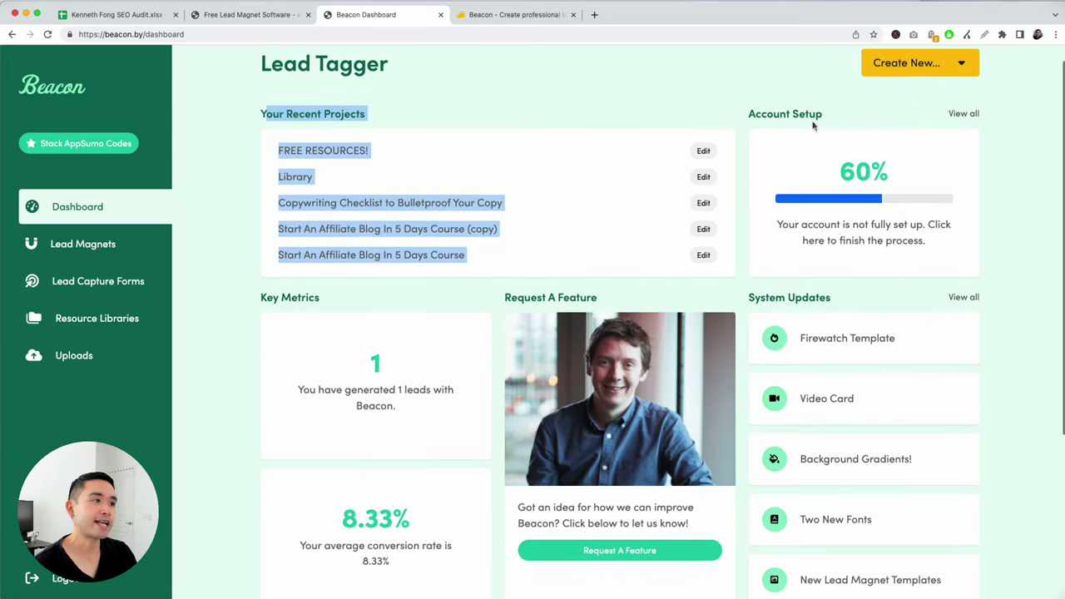
{"action": "scroll", "coordinate": [282, 229], "scroll_direction": "down", "scroll_amount": 3}
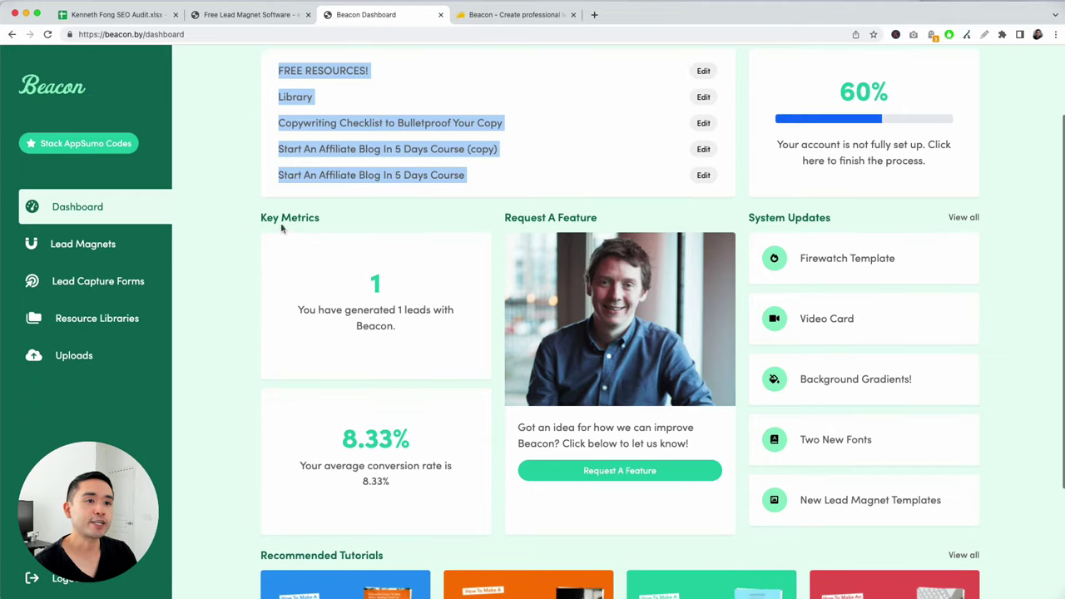
{"action": "left_click", "coordinate": [337, 215]}
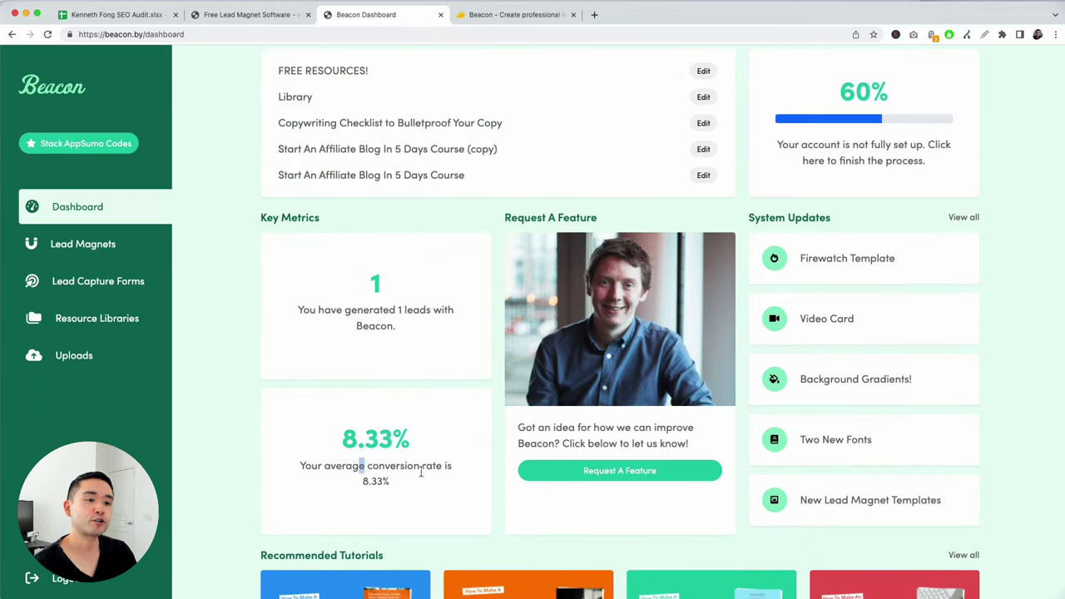
{"action": "left_click_drag", "start_coordinate": [362, 466], "coordinate": [445, 485]}
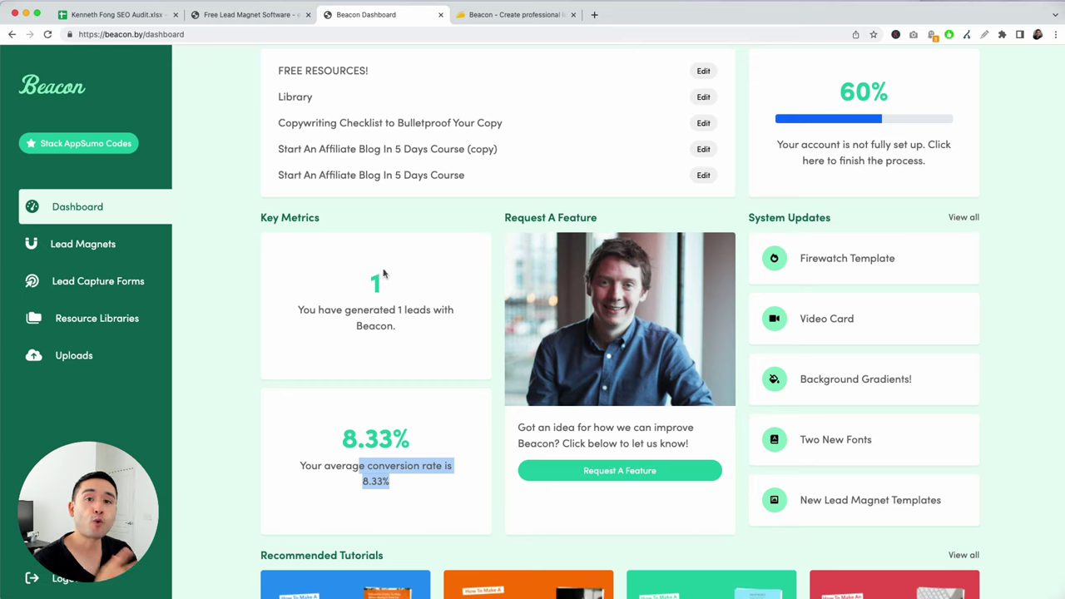
{"action": "scroll", "coordinate": [499, 275], "scroll_direction": "down", "scroll_amount": 1}
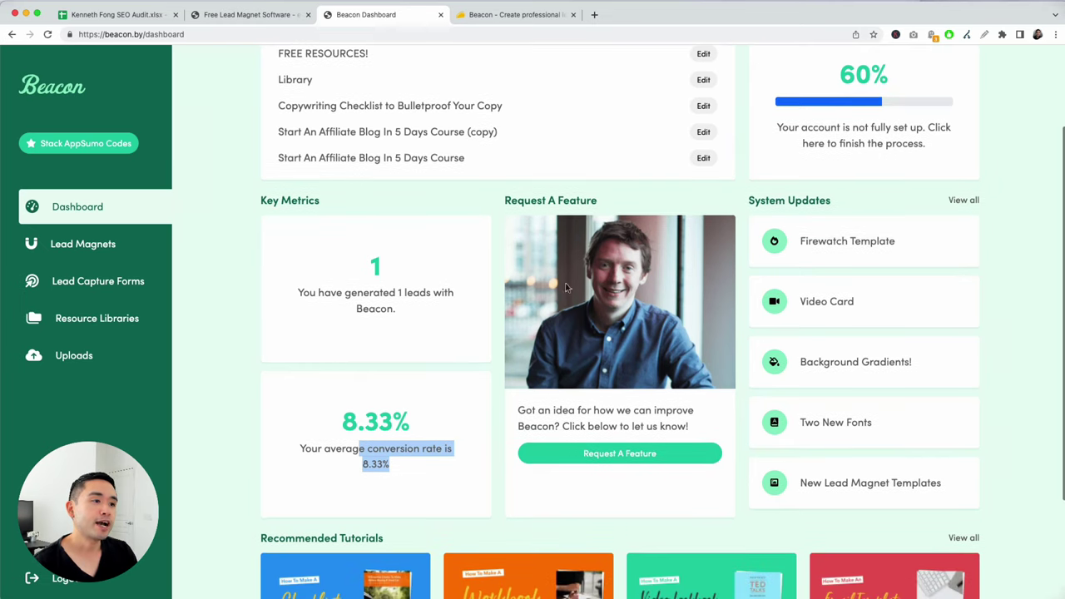
{"action": "left_click_drag", "start_coordinate": [538, 410], "coordinate": [656, 438]}
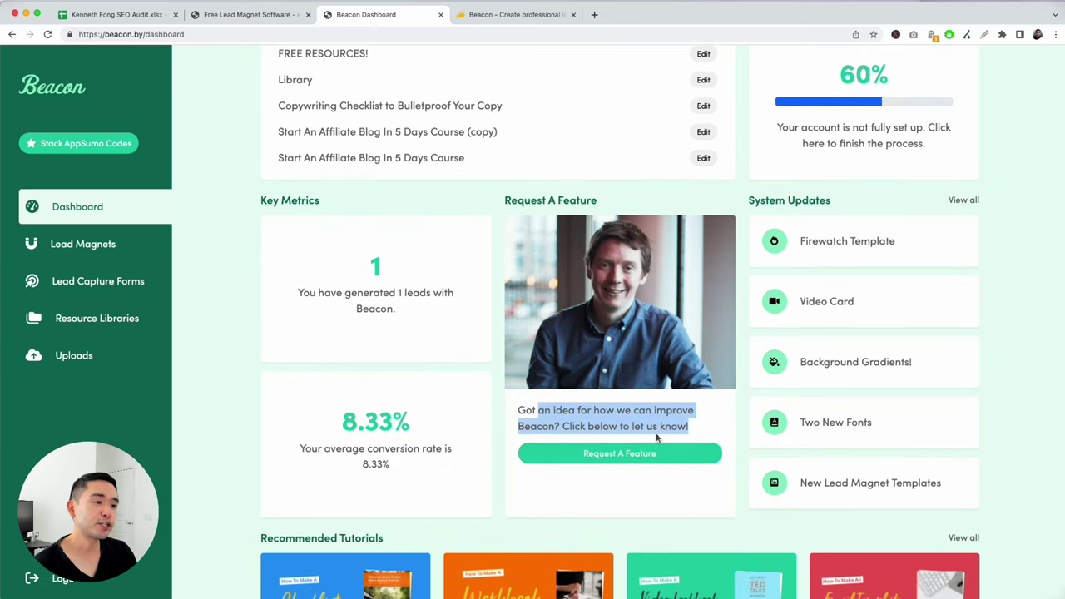
{"action": "left_click_drag", "start_coordinate": [761, 202], "coordinate": [848, 204]}
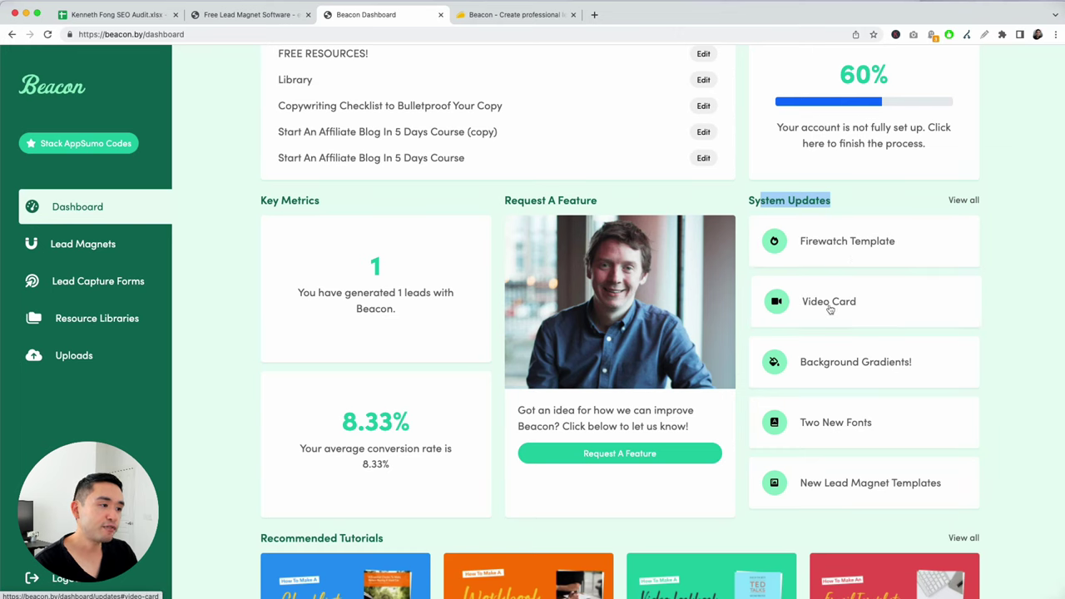
{"action": "scroll", "coordinate": [832, 310], "scroll_direction": "down", "scroll_amount": 2}
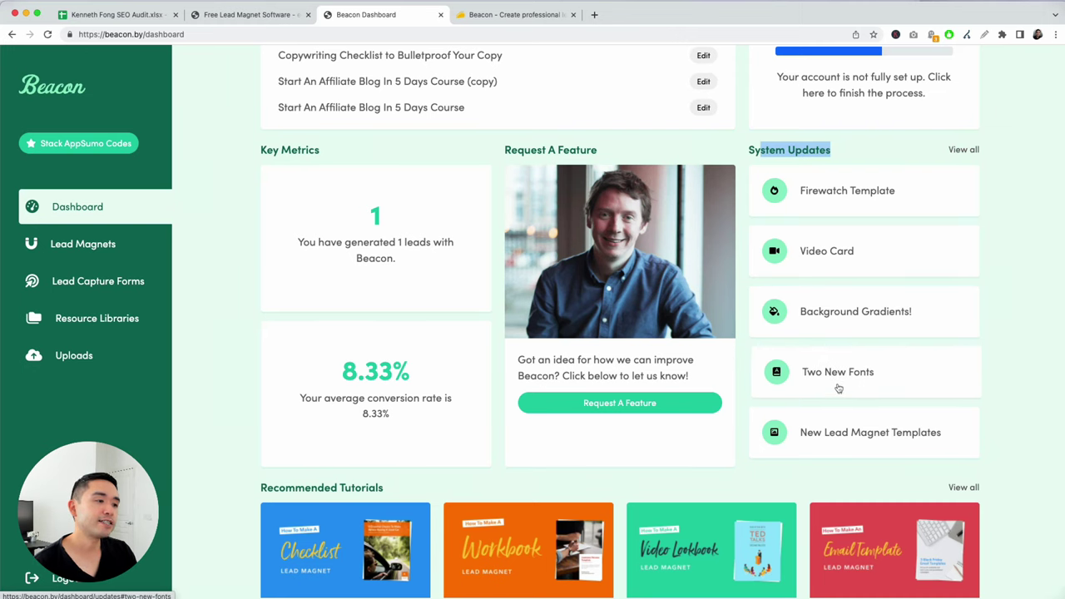
{"action": "scroll", "coordinate": [836, 387], "scroll_direction": "down", "scroll_amount": 1}
{"action": "scroll", "coordinate": [841, 388], "scroll_direction": "down", "scroll_amount": 2}
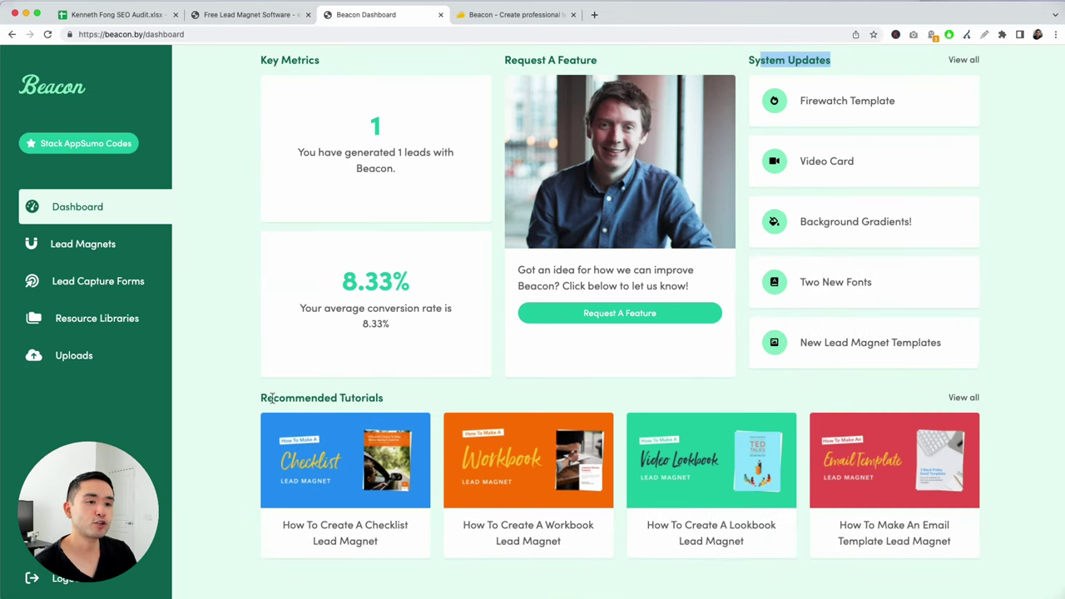
{"action": "left_click_drag", "start_coordinate": [273, 397], "coordinate": [402, 402]}
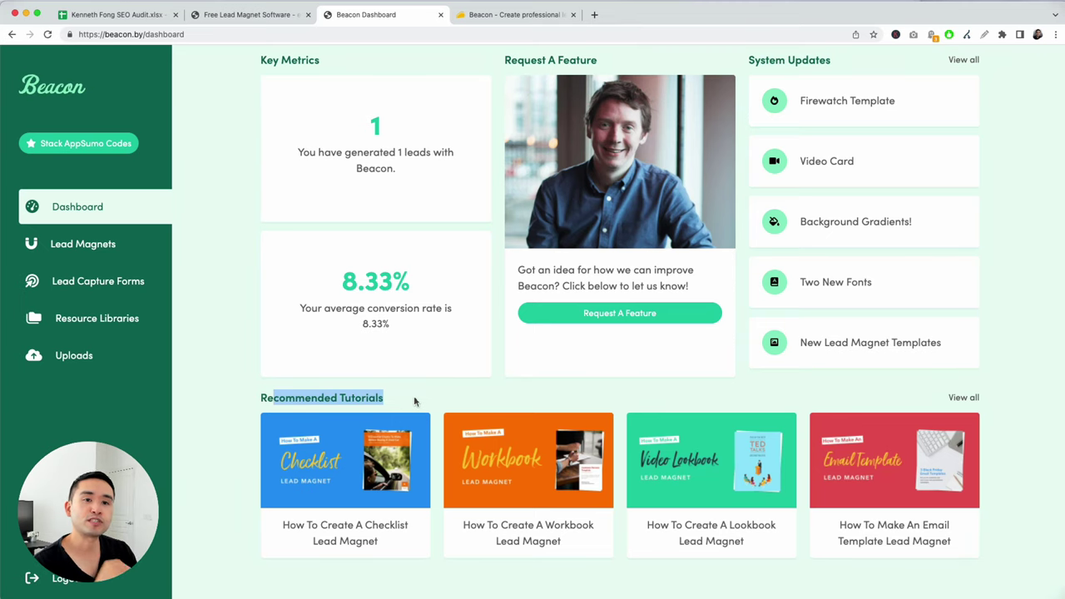
{"action": "scroll", "coordinate": [393, 398], "scroll_direction": "up", "scroll_amount": 8}
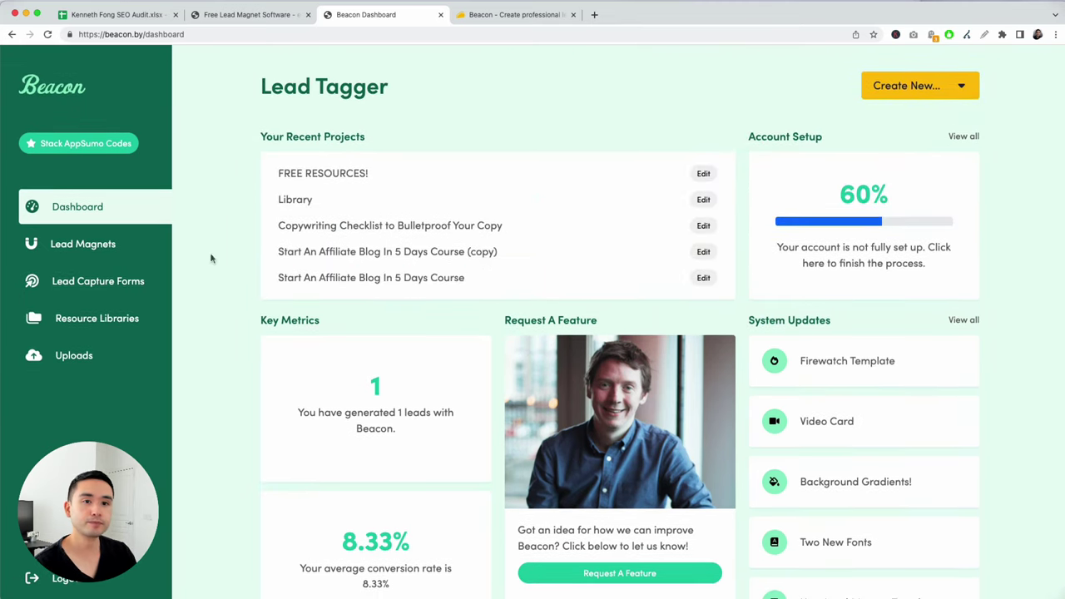
{"action": "left_click", "coordinate": [98, 250]}
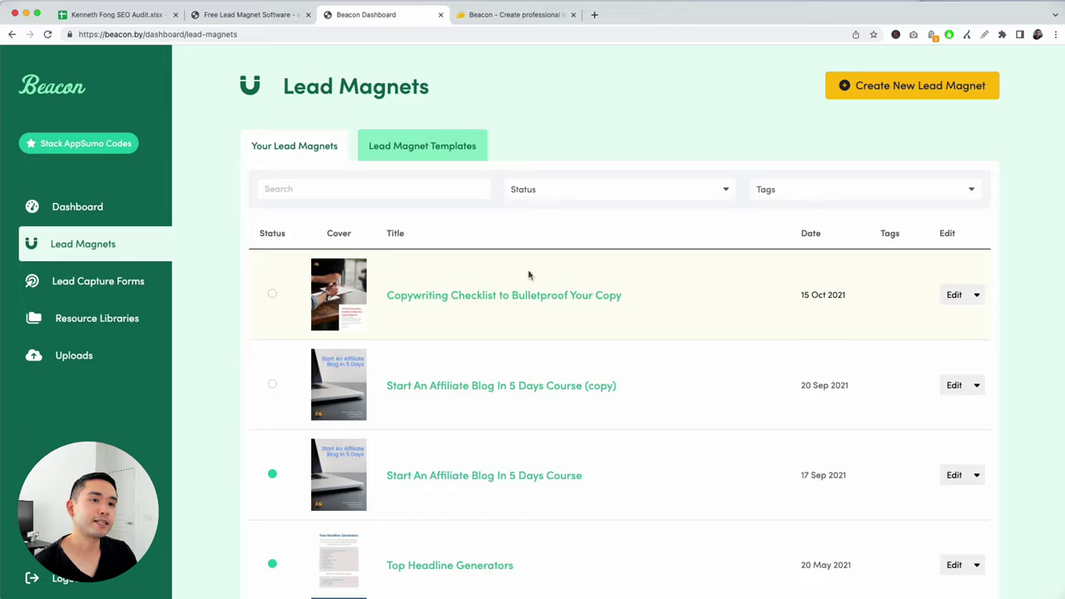
- Look over Lead Magnet Templates, return to Your Lead Magnets, and start a new lead magnet
{"action": "scroll", "coordinate": [524, 273], "scroll_direction": "down", "scroll_amount": 5}
{"action": "scroll", "coordinate": [508, 259], "scroll_direction": "up", "scroll_amount": 5}
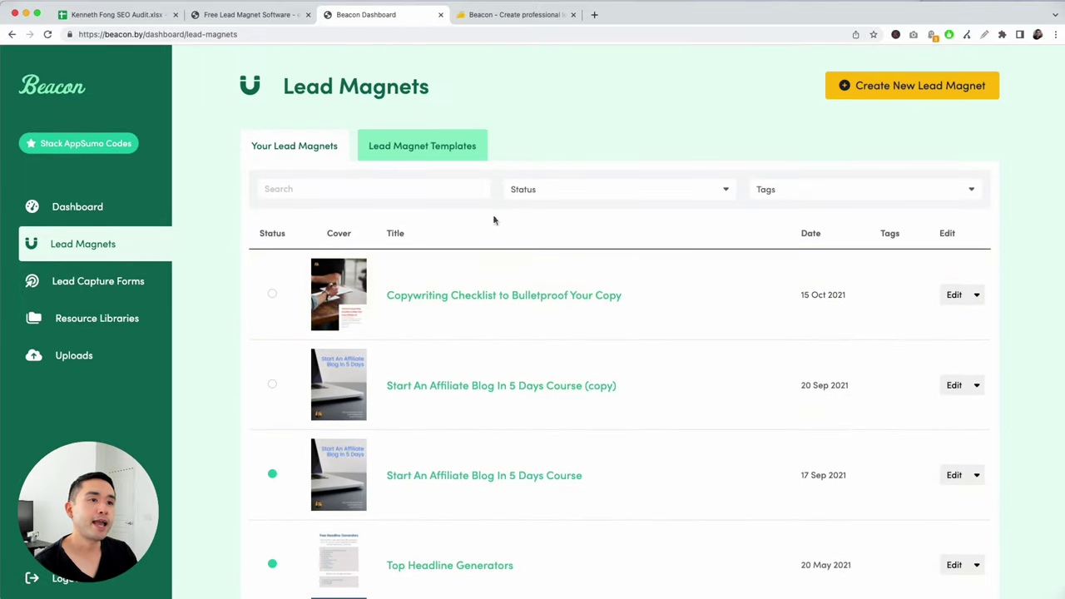
{"action": "left_click", "coordinate": [445, 147]}
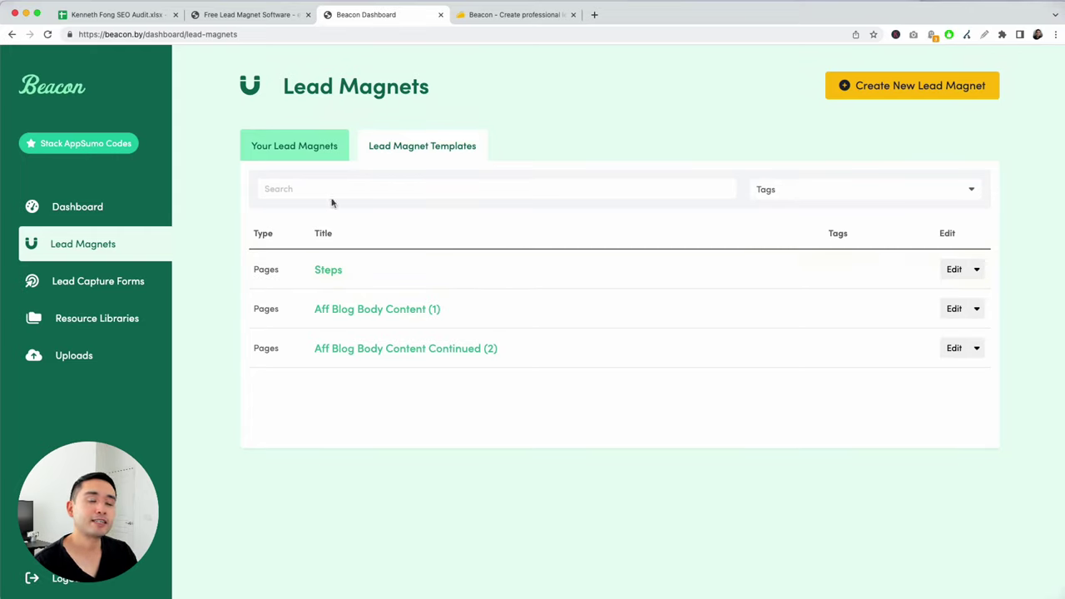
{"action": "left_click", "coordinate": [309, 150]}
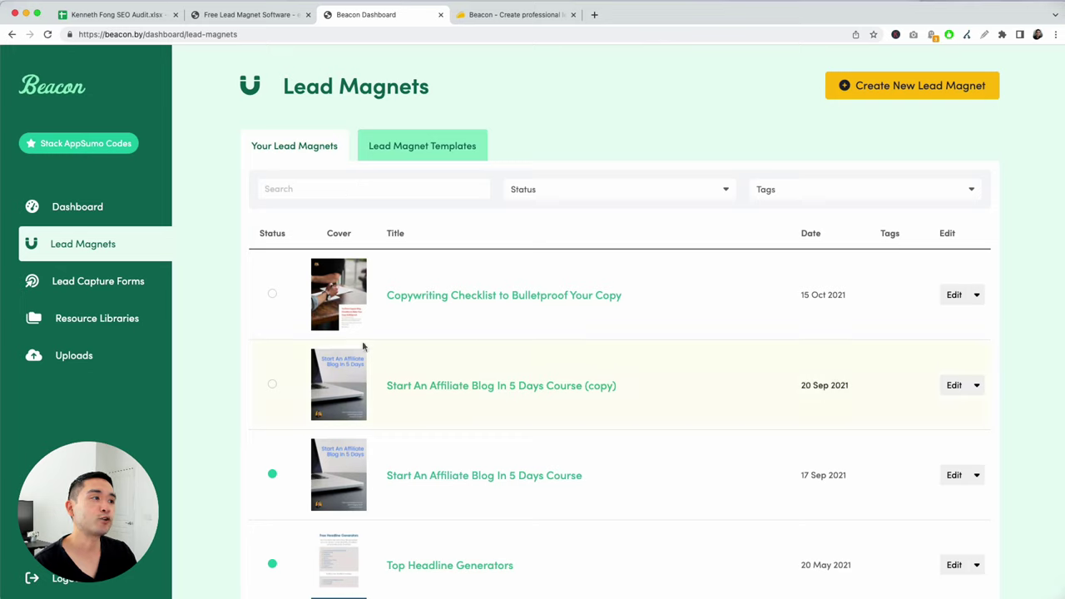
{"action": "left_click", "coordinate": [912, 87]}
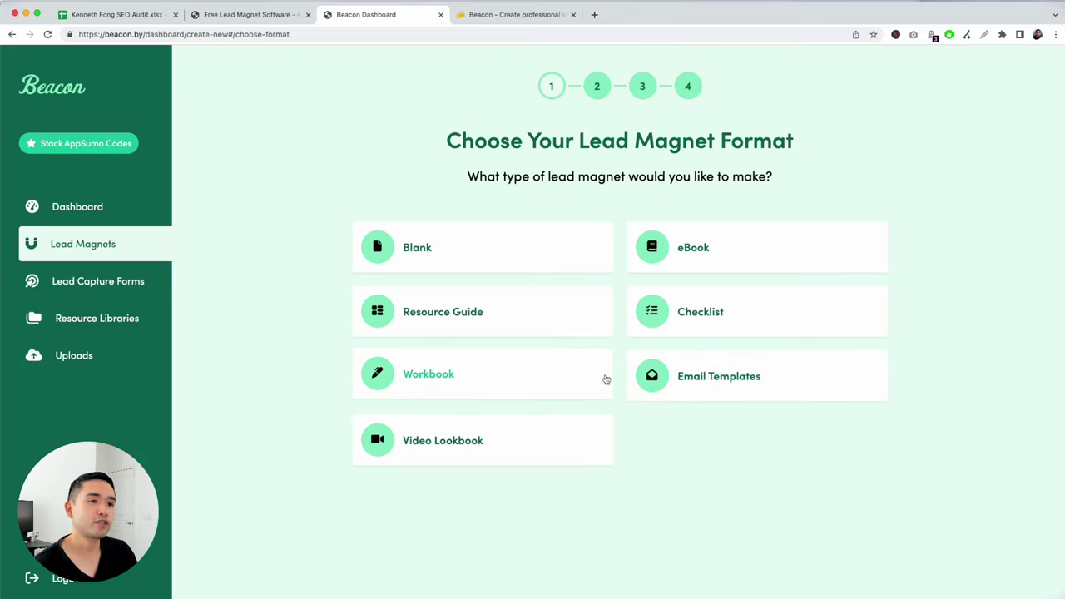
- Choose the Checklist format and decline importing blog content
{"action": "left_click", "coordinate": [664, 307]}
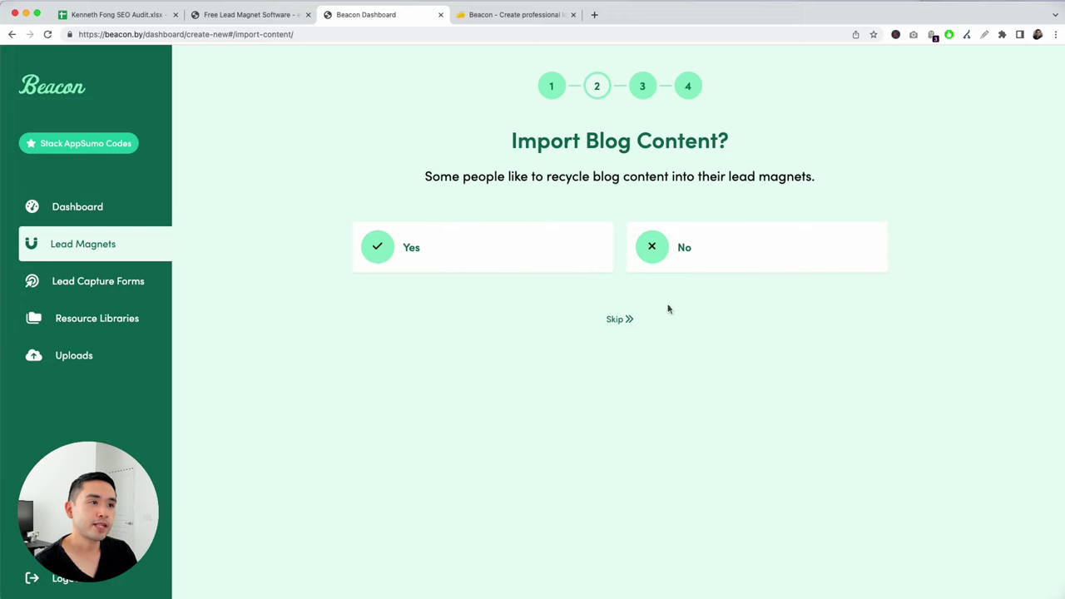
{"action": "left_click_drag", "start_coordinate": [522, 143], "coordinate": [770, 147]}
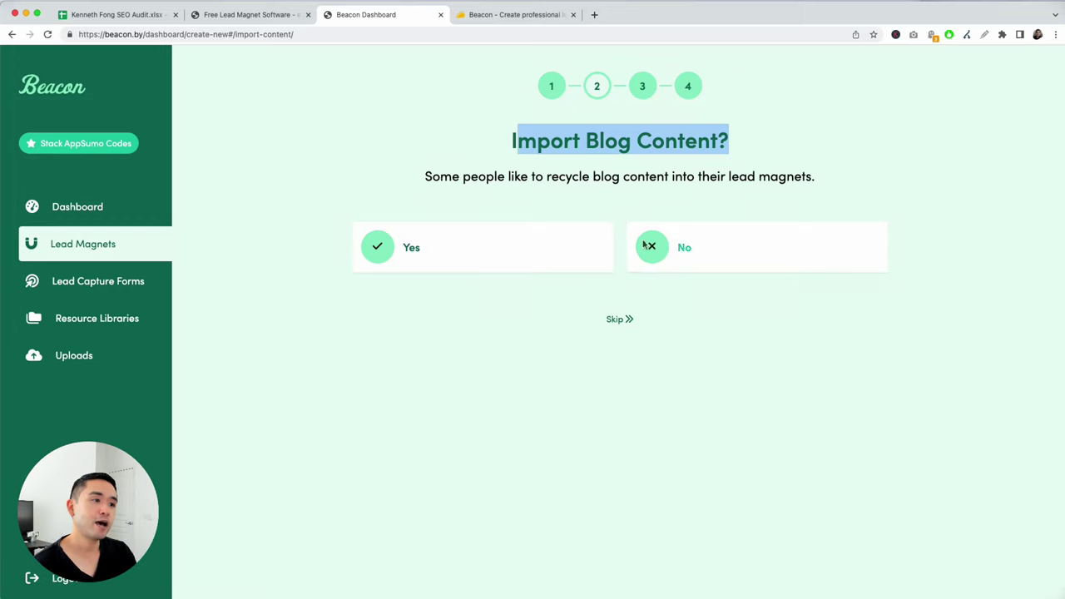
{"action": "left_click", "coordinate": [661, 261]}
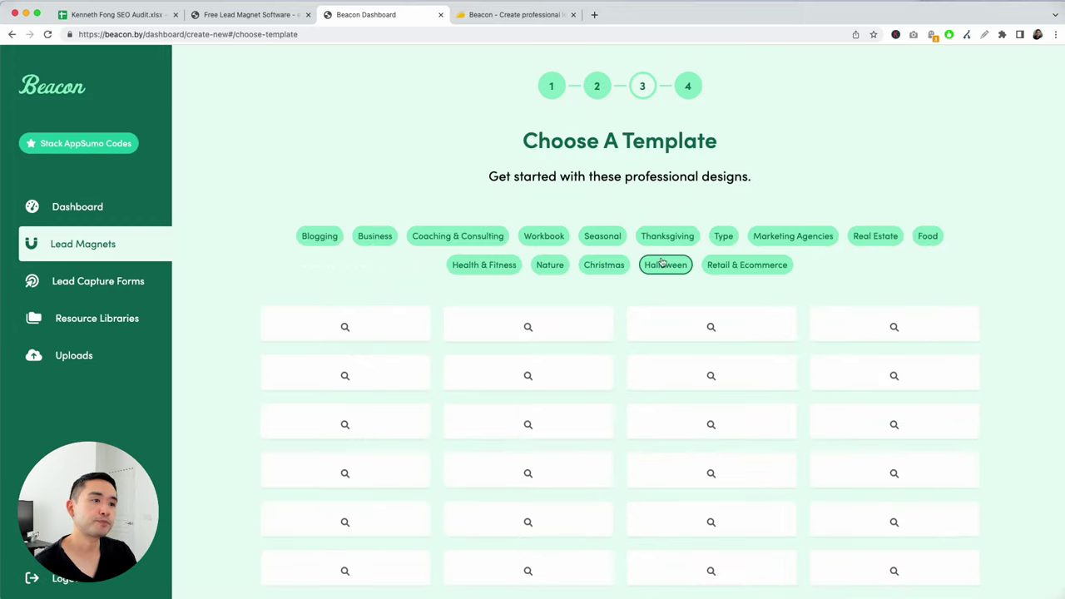
- Browse templates filtered by the Business and Coaching & Consulting categories
{"action": "left_click_drag", "start_coordinate": [537, 141], "coordinate": [720, 147]}
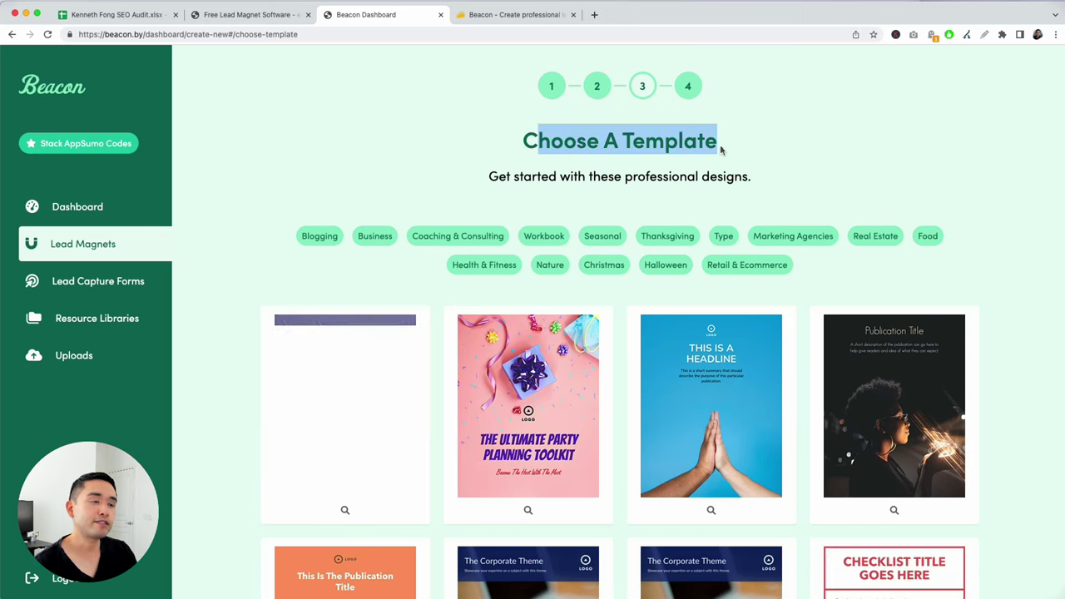
{"action": "scroll", "coordinate": [797, 200], "scroll_direction": "down", "scroll_amount": 2}
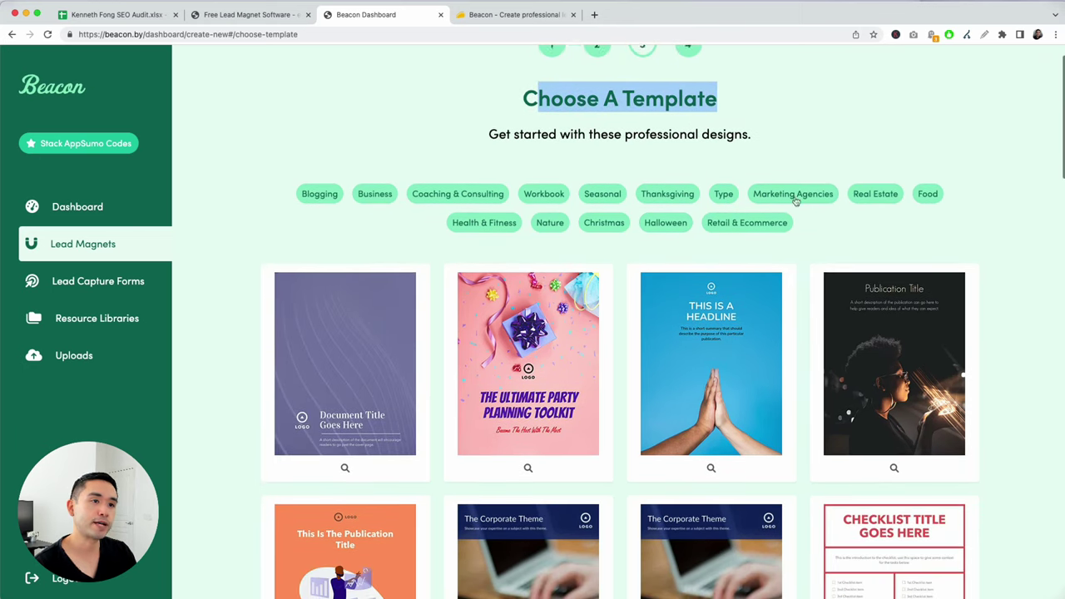
{"action": "left_click", "coordinate": [387, 195]}
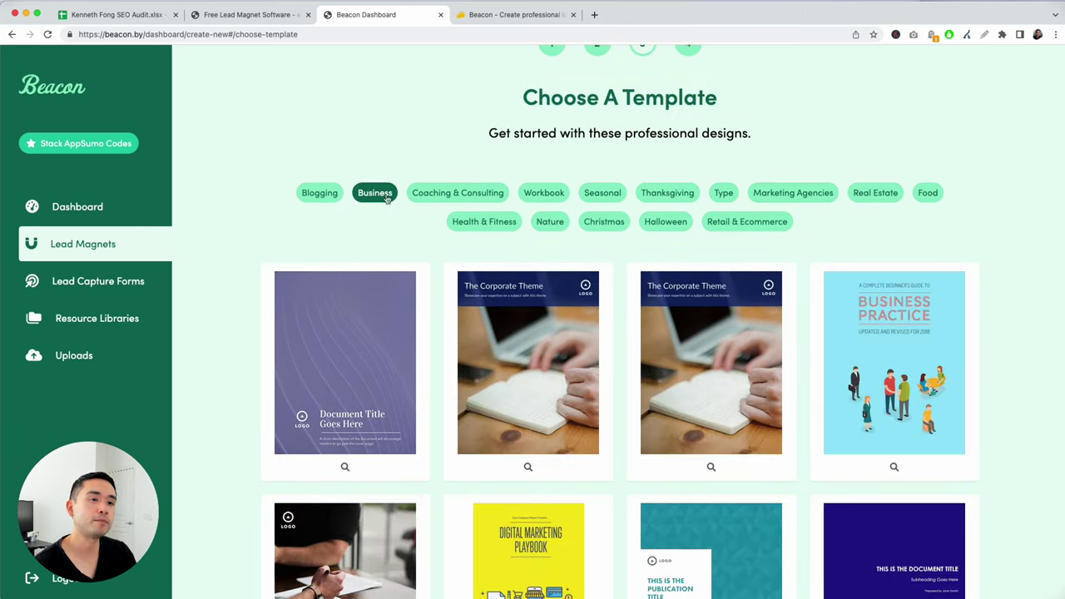
{"action": "left_click", "coordinate": [450, 195]}
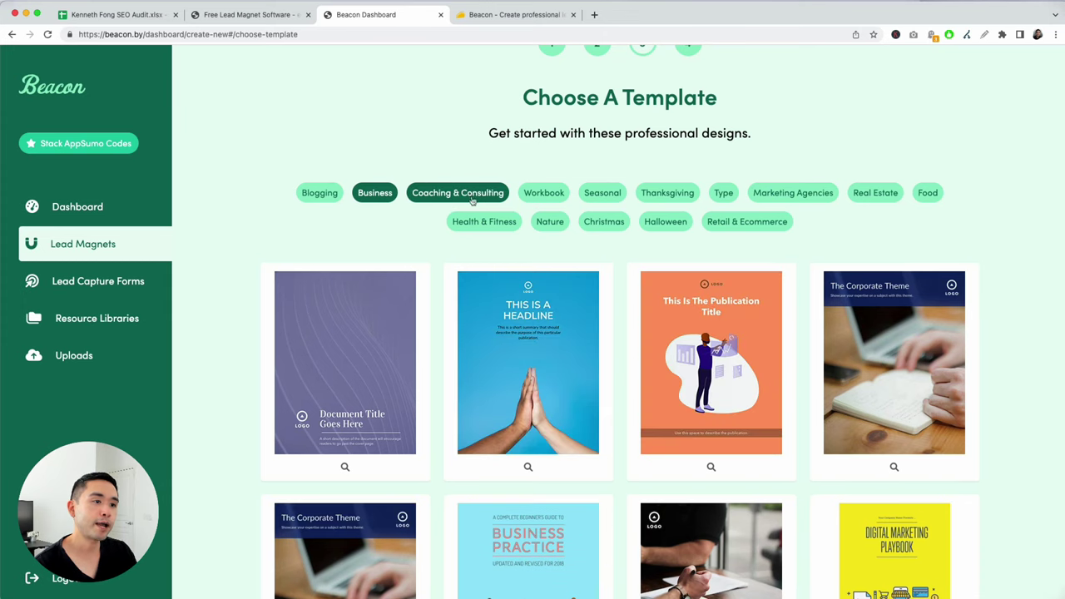
{"action": "scroll", "coordinate": [818, 313], "scroll_direction": "down", "scroll_amount": 10}
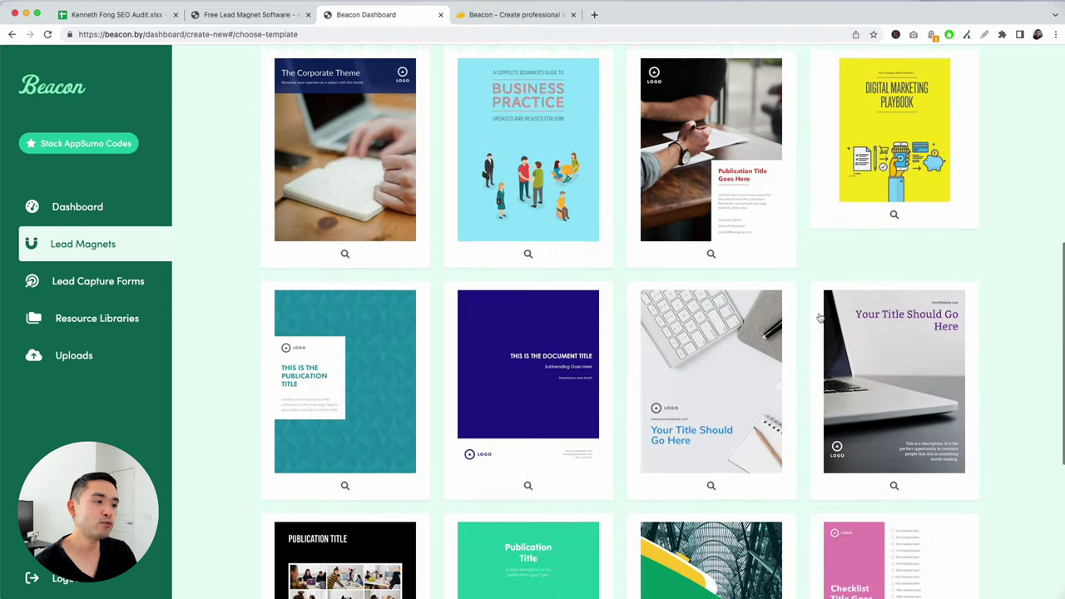
{"action": "scroll", "coordinate": [820, 318], "scroll_direction": "down", "scroll_amount": 3}
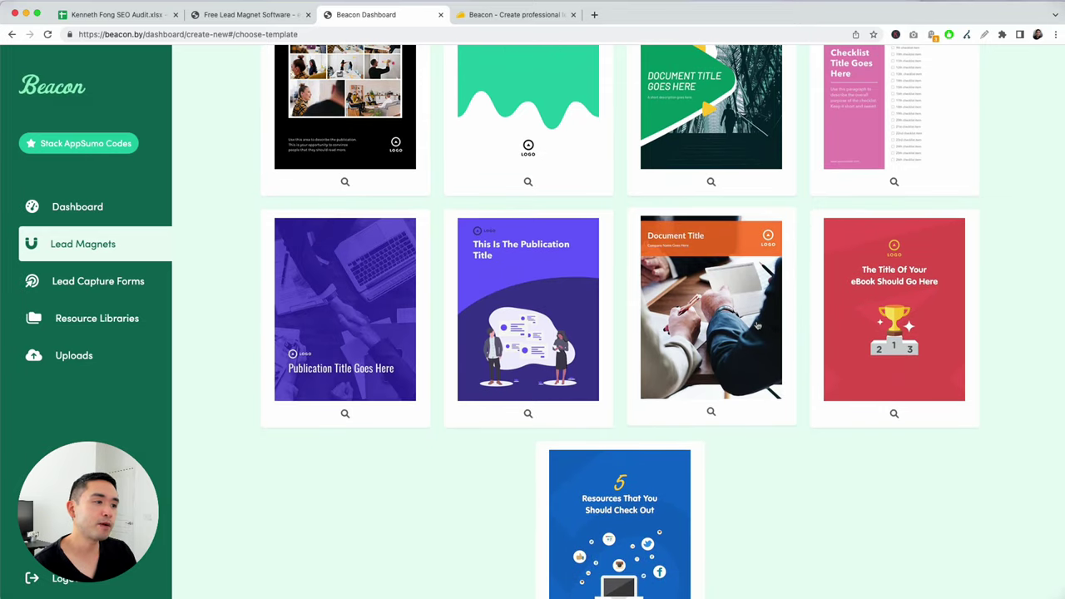
{"action": "scroll", "coordinate": [757, 326], "scroll_direction": "down", "scroll_amount": 1}
{"action": "scroll", "coordinate": [620, 379], "scroll_direction": "up", "scroll_amount": 5}
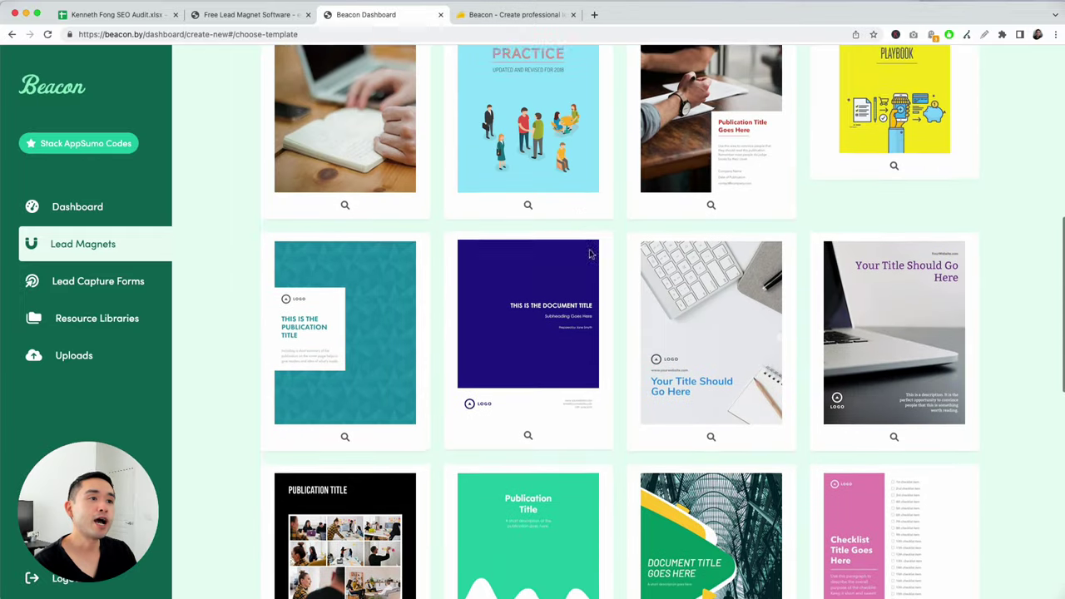
{"action": "scroll", "coordinate": [589, 254], "scroll_direction": "up", "scroll_amount": 10}
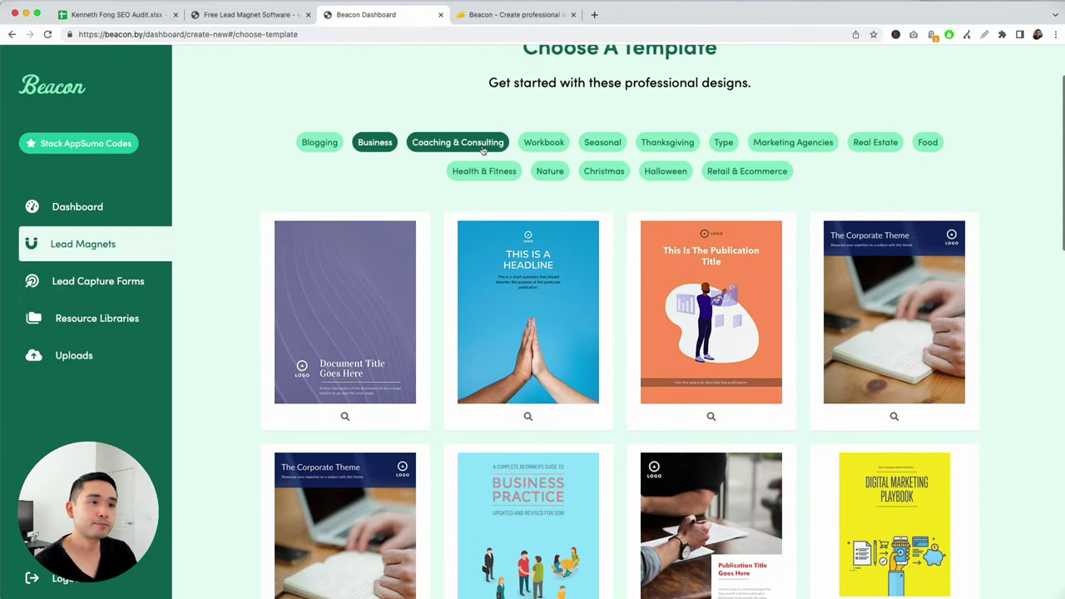
- Clear the category filter and pick The Ultimate Party Planning Toolkit template
{"action": "left_click", "coordinate": [374, 142]}
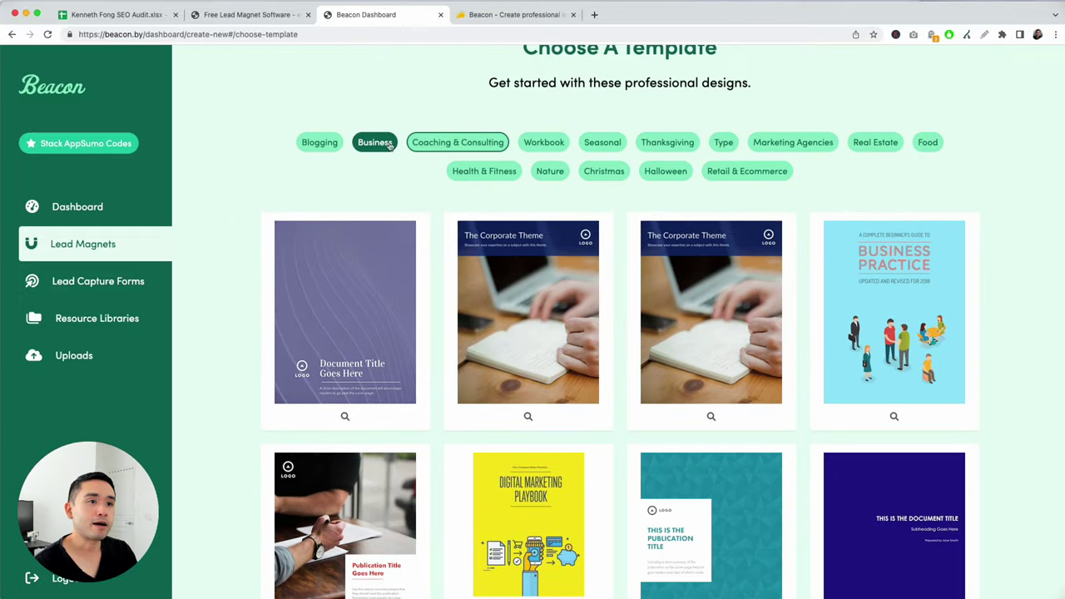
{"action": "left_click", "coordinate": [389, 143]}
{"action": "scroll", "coordinate": [724, 276], "scroll_direction": "down", "scroll_amount": 1}
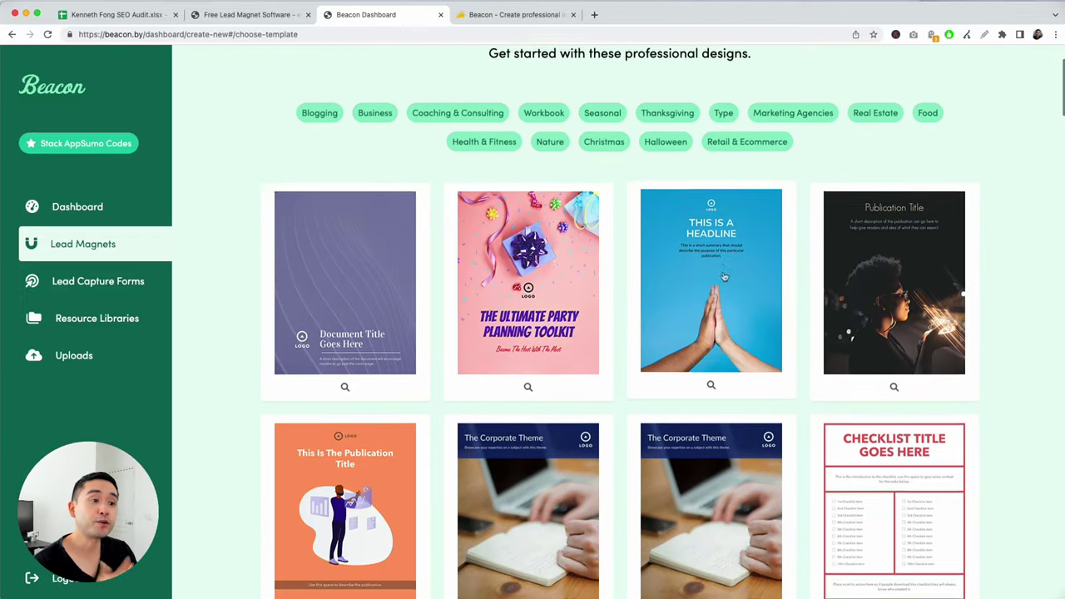
{"action": "scroll", "coordinate": [724, 277], "scroll_direction": "down", "scroll_amount": 2}
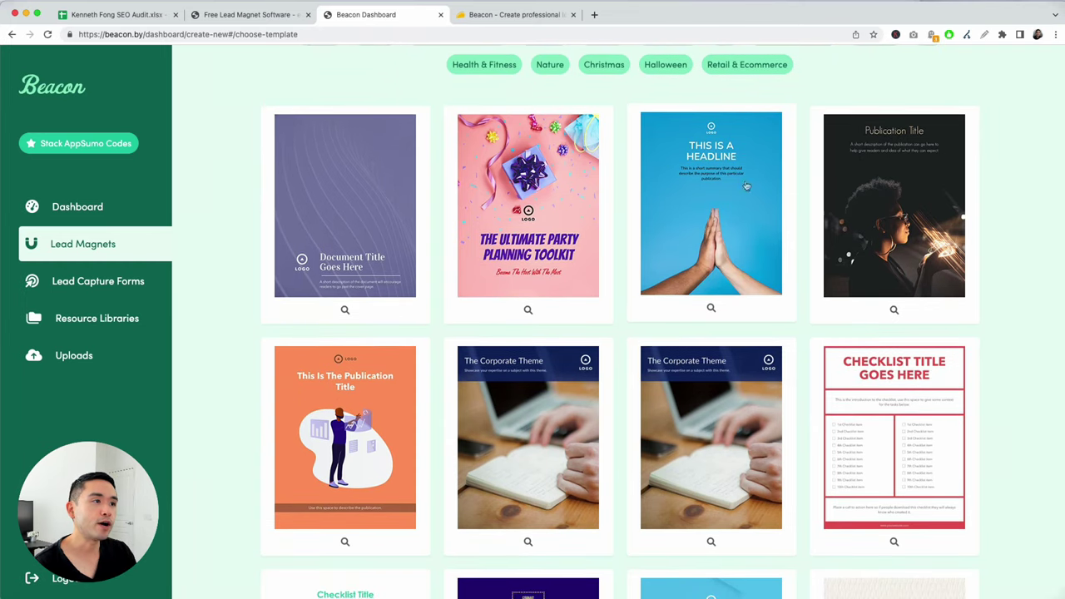
{"action": "left_click", "coordinate": [539, 226]}
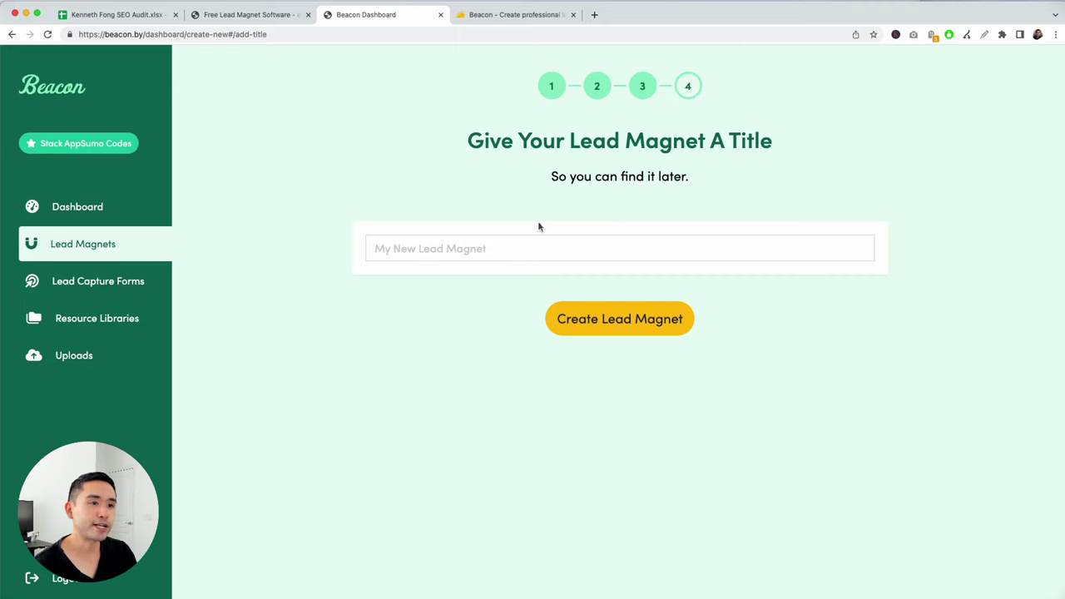
- Title the new lead magnet 'Lead Magnet' and create it
{"action": "left_click", "coordinate": [533, 245]}
{"action": "type", "text": "LEad"}
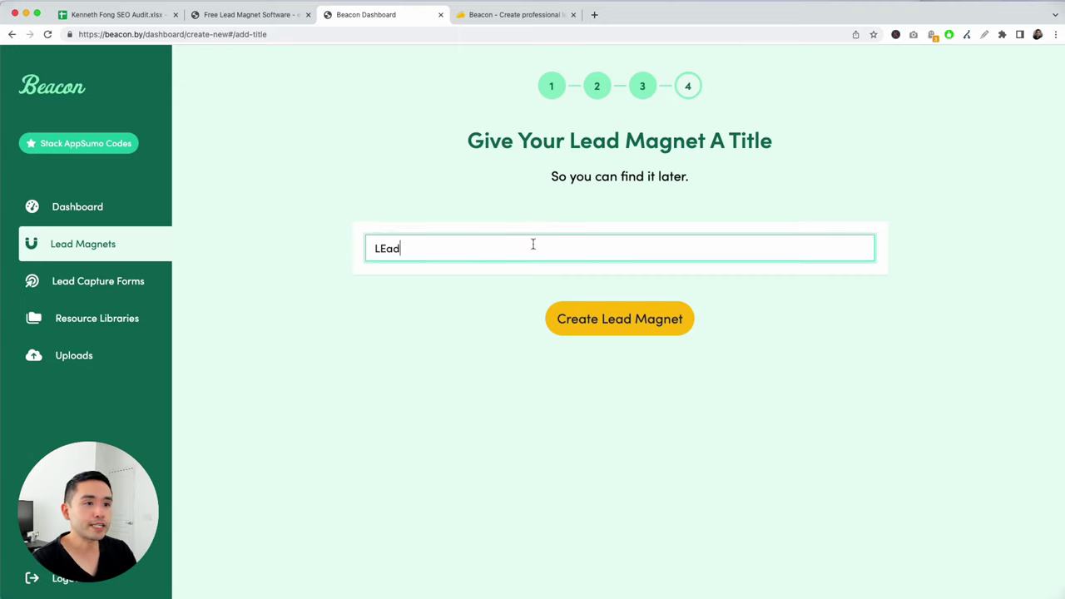
{"action": "key", "text": "BackSpace"}
{"action": "type", "text": "ead"}
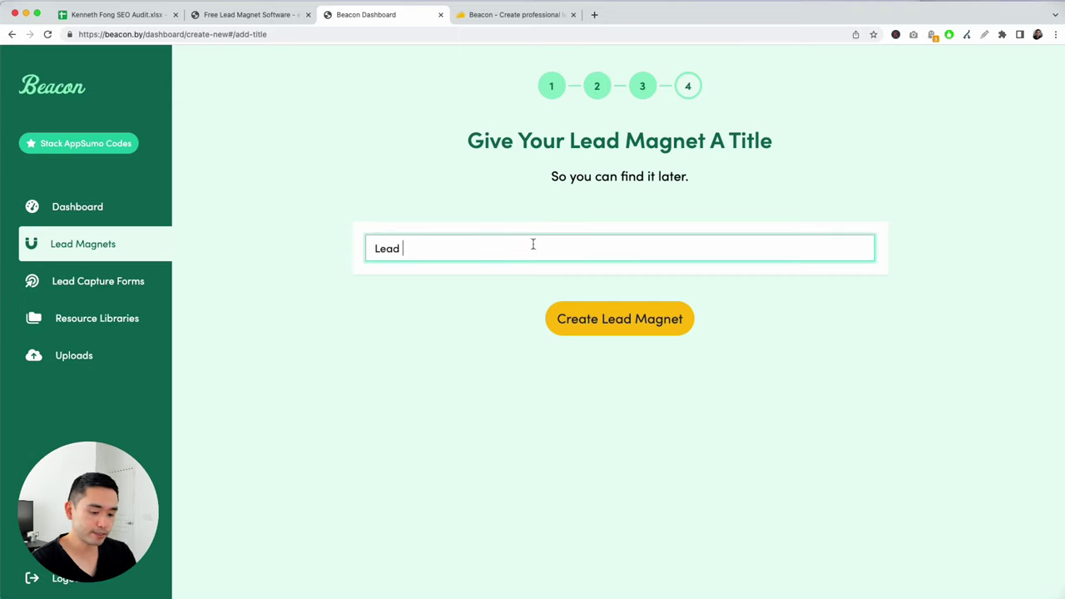
{"action": "type", "text": " Magnet"}
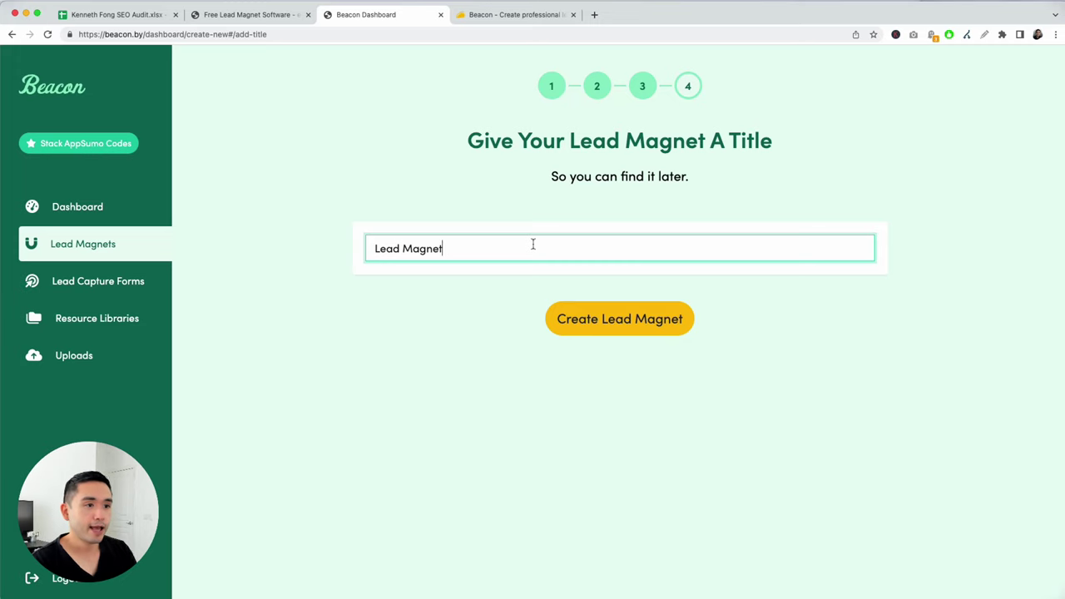
{"action": "left_click", "coordinate": [622, 321]}
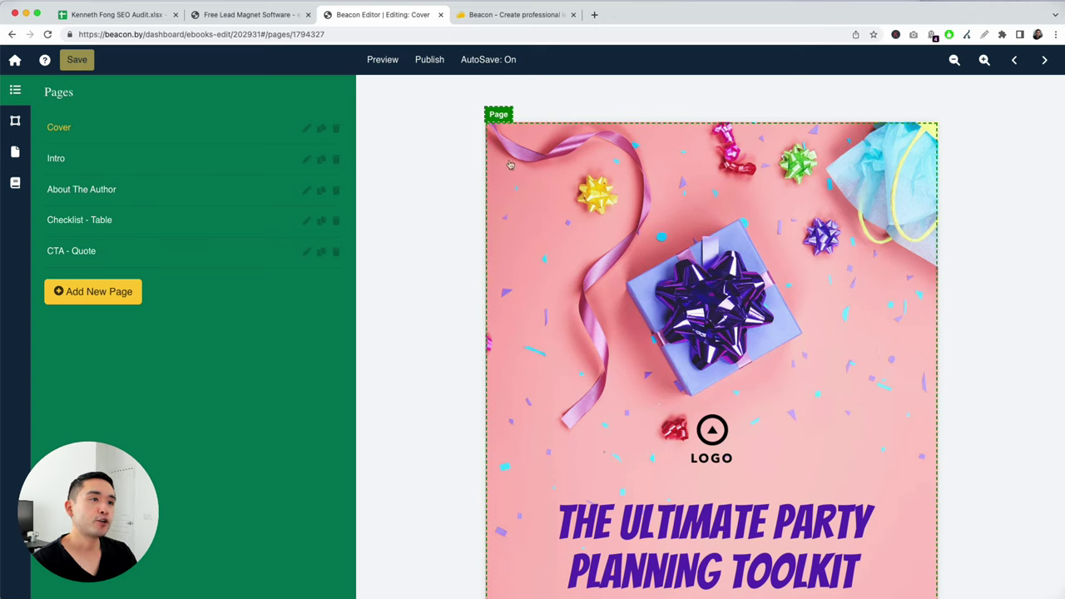
{"action": "scroll", "coordinate": [487, 148], "scroll_direction": "down", "scroll_amount": 3}
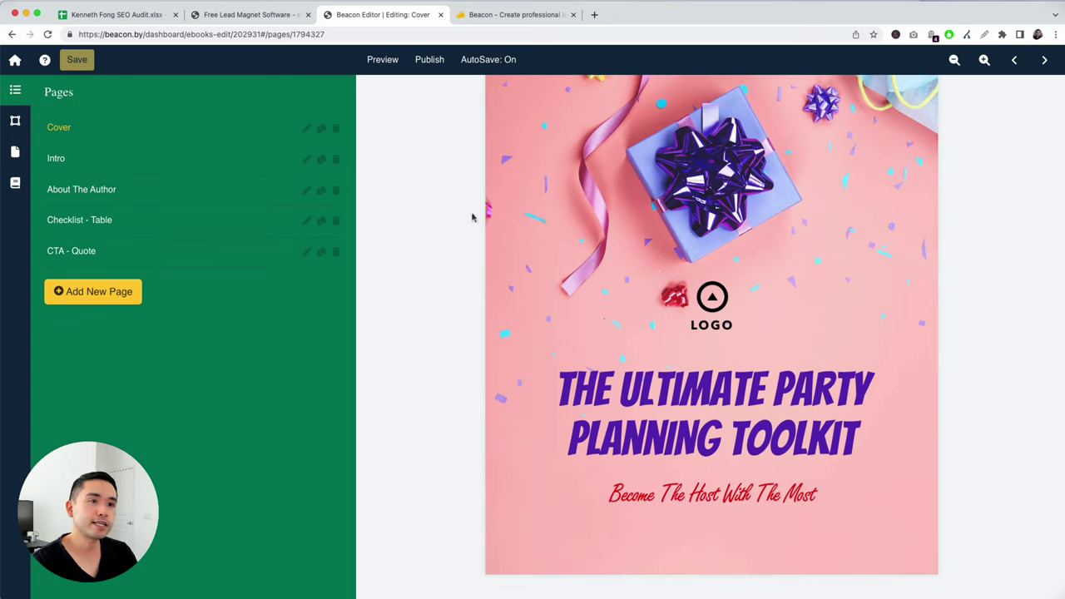
{"action": "scroll", "coordinate": [684, 223], "scroll_direction": "up", "scroll_amount": 3}
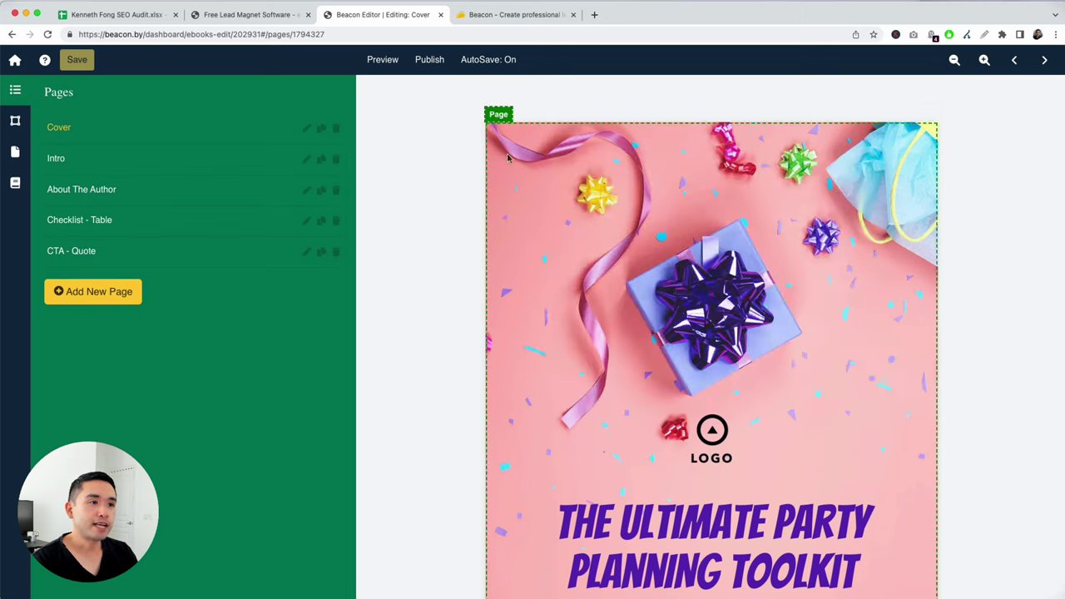
{"action": "left_click", "coordinate": [503, 143]}
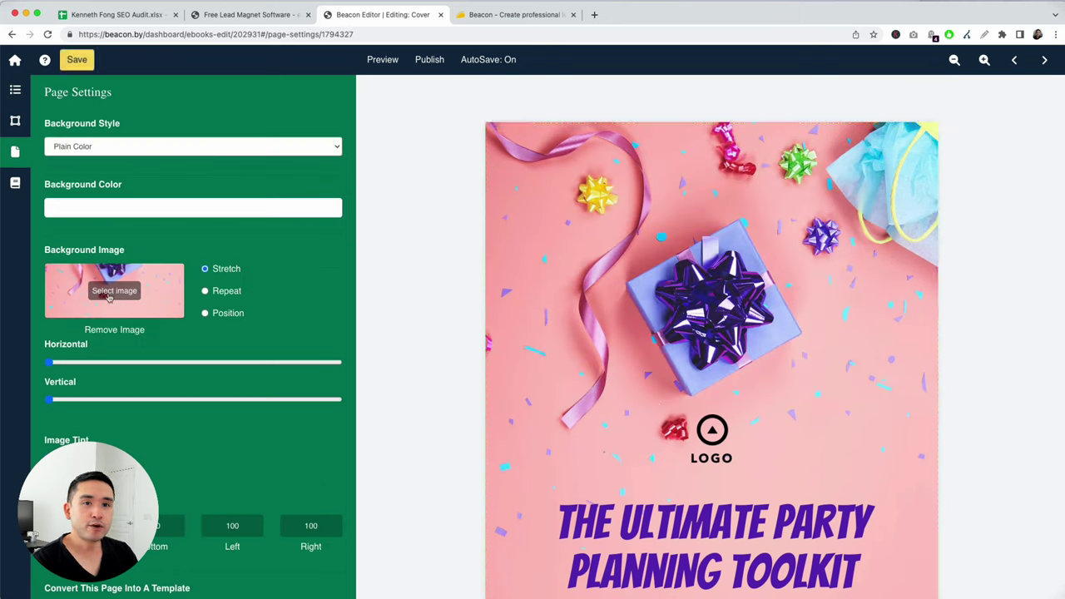
{"action": "left_click", "coordinate": [96, 149]}
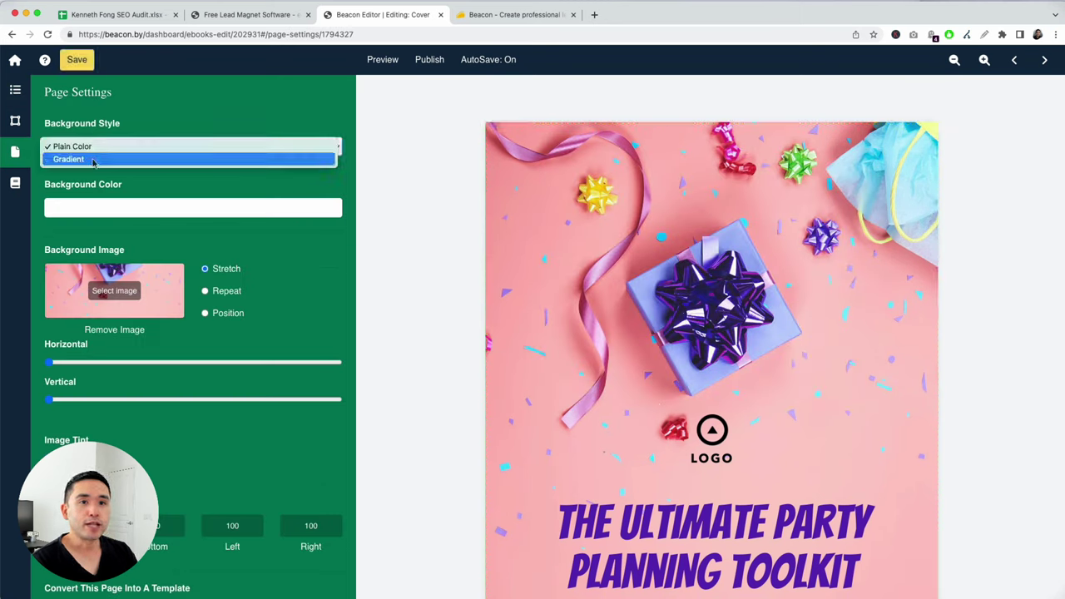
{"action": "left_click", "coordinate": [150, 129]}
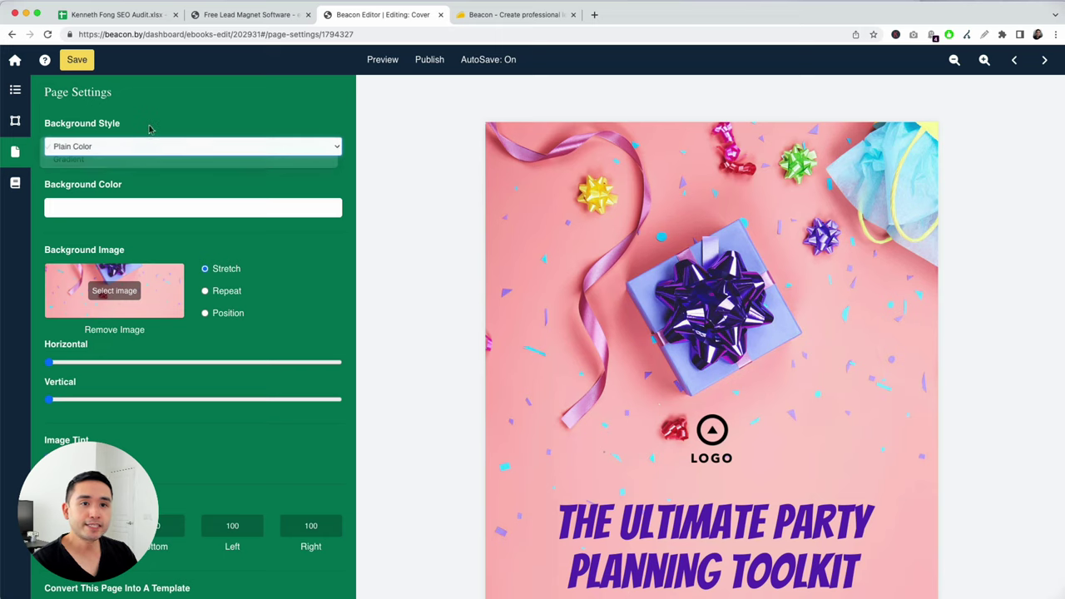
{"action": "scroll", "coordinate": [150, 129], "scroll_direction": "down", "scroll_amount": 2}
{"action": "left_click", "coordinate": [142, 126]}
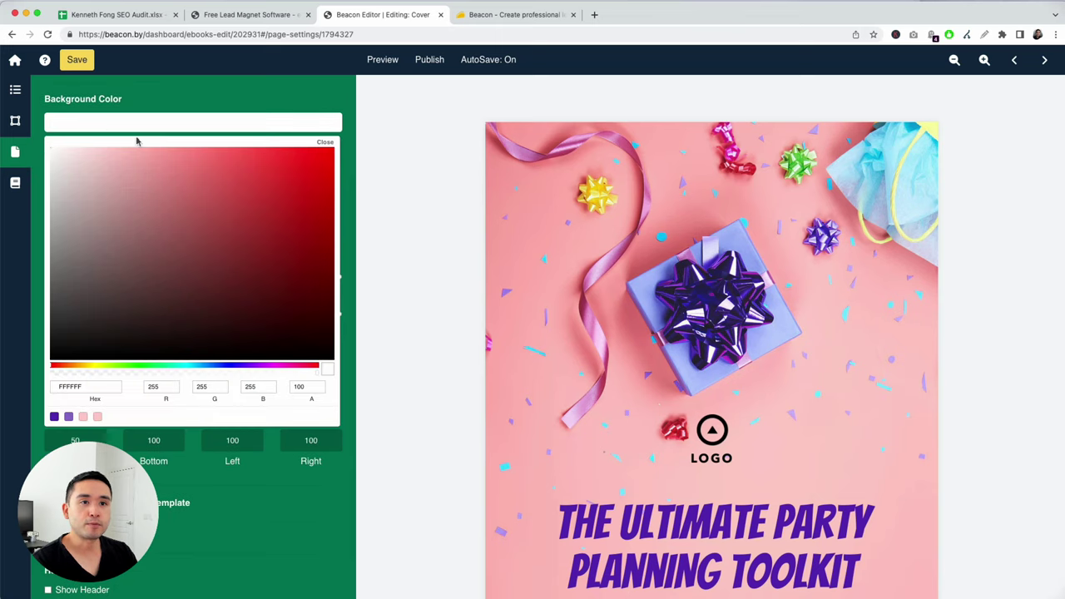
{"action": "left_click", "coordinate": [201, 98]}
{"action": "left_click", "coordinate": [81, 279]}
{"action": "left_click_drag", "start_coordinate": [81, 280], "coordinate": [50, 278]}
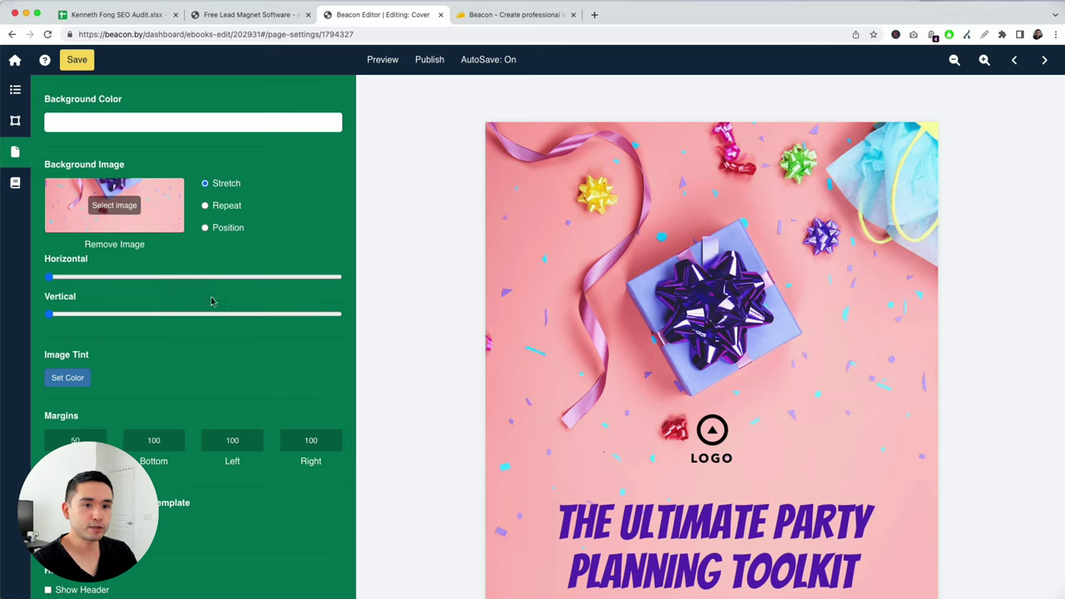
{"action": "scroll", "coordinate": [212, 302], "scroll_direction": "down", "scroll_amount": 1}
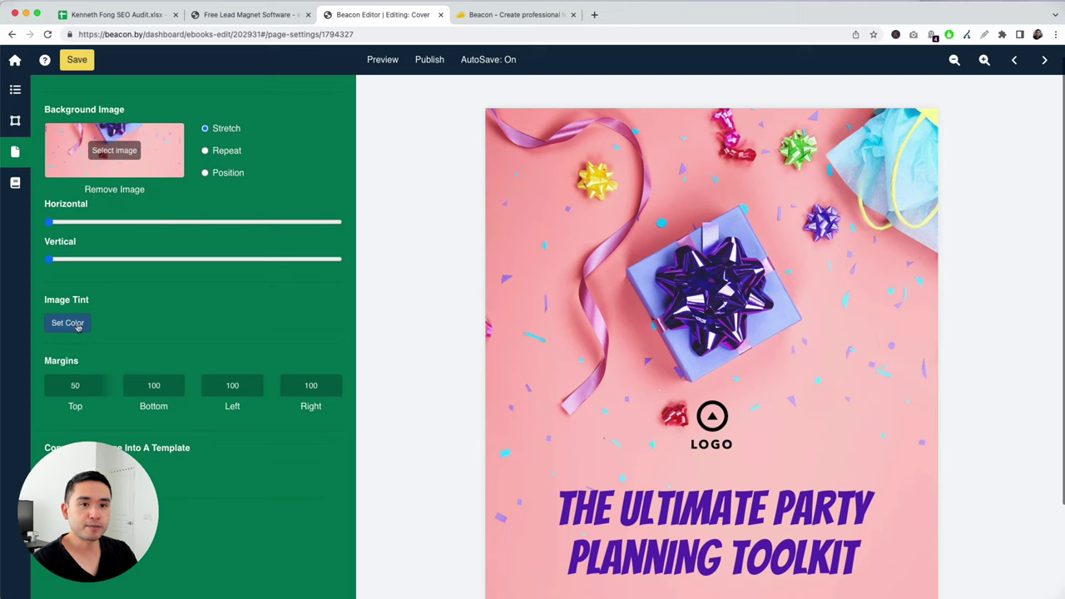
{"action": "left_click", "coordinate": [73, 323]}
{"action": "mouse_move", "coordinate": [138, 391]}
{"action": "left_mouse_down"}
{"action": "mouse_move", "coordinate": [230, 371]}
{"action": "mouse_move", "coordinate": [329, 428]}
{"action": "left_mouse_up"}
{"action": "left_click", "coordinate": [66, 355]}
{"action": "left_click", "coordinate": [165, 356]}
{"action": "left_click", "coordinate": [185, 357]}
{"action": "left_click_drag", "start_coordinate": [260, 402], "coordinate": [7, 587]}
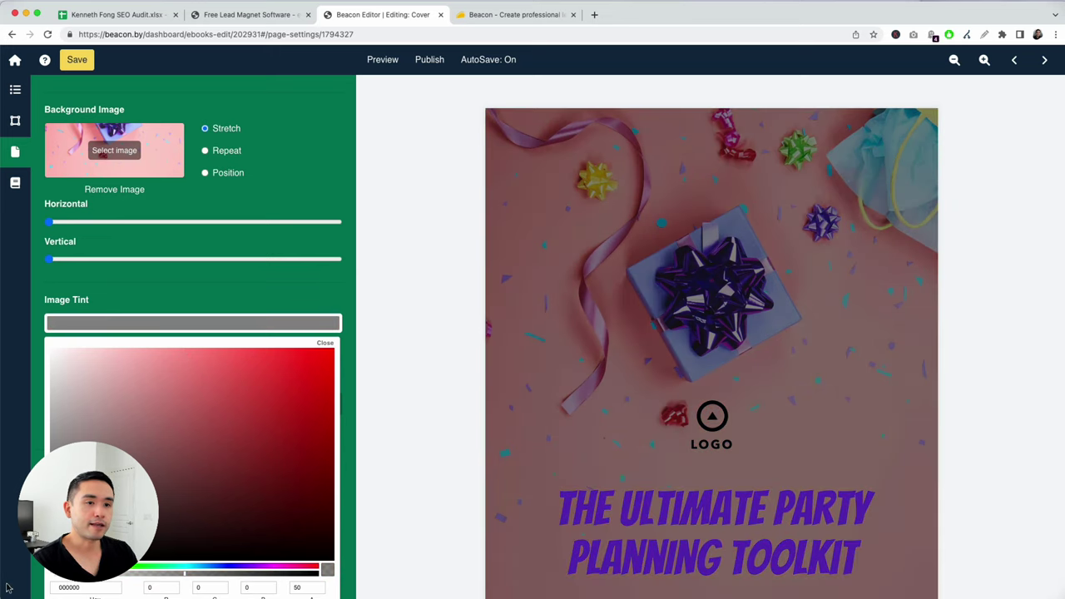
{"action": "left_click", "coordinate": [301, 277]}
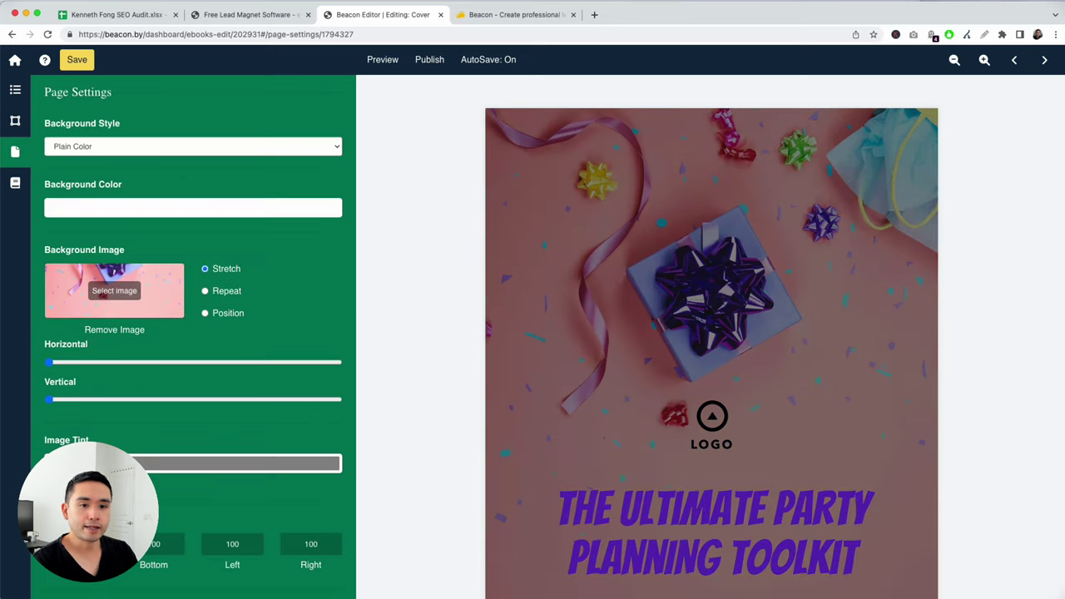
{"action": "left_click", "coordinate": [200, 464]}
{"action": "scroll", "coordinate": [195, 429], "scroll_direction": "down", "scroll_amount": 3}
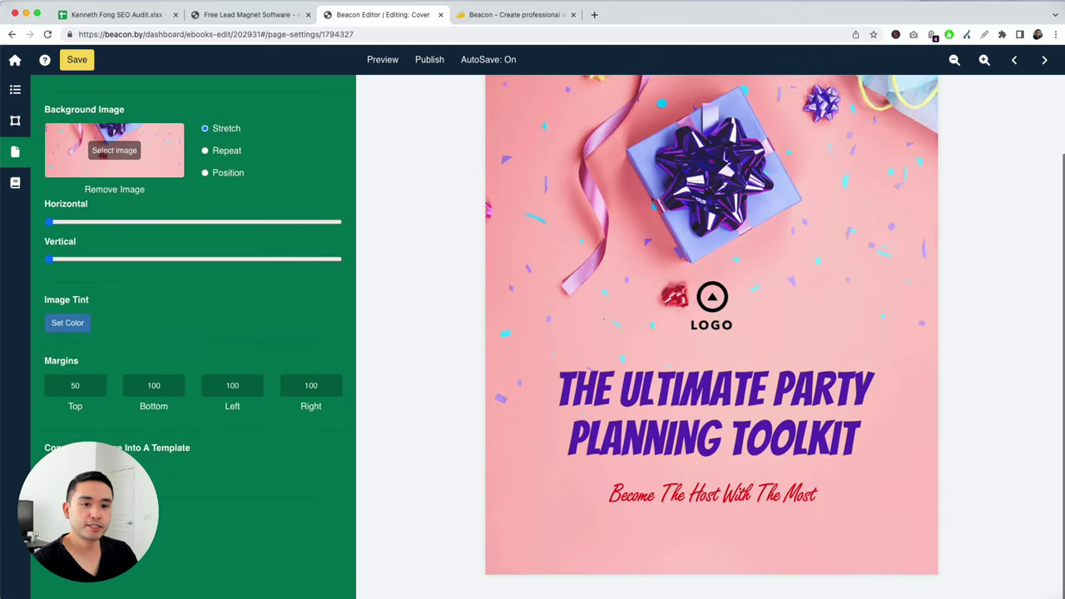
{"action": "left_click_drag", "start_coordinate": [62, 447], "coordinate": [182, 449]}
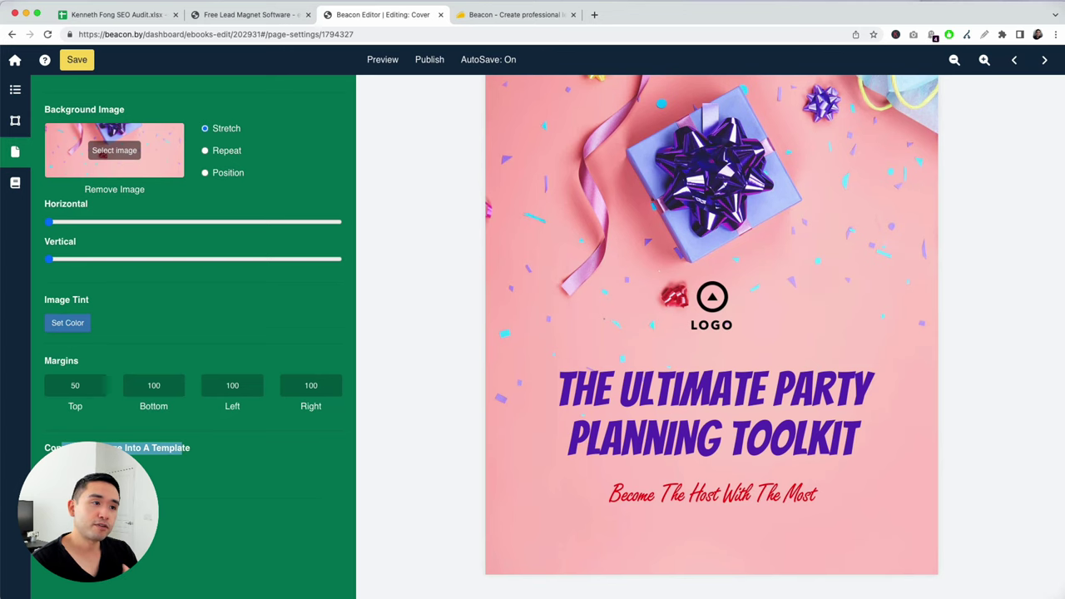
{"action": "scroll", "coordinate": [349, 249], "scroll_direction": "up", "scroll_amount": 5}
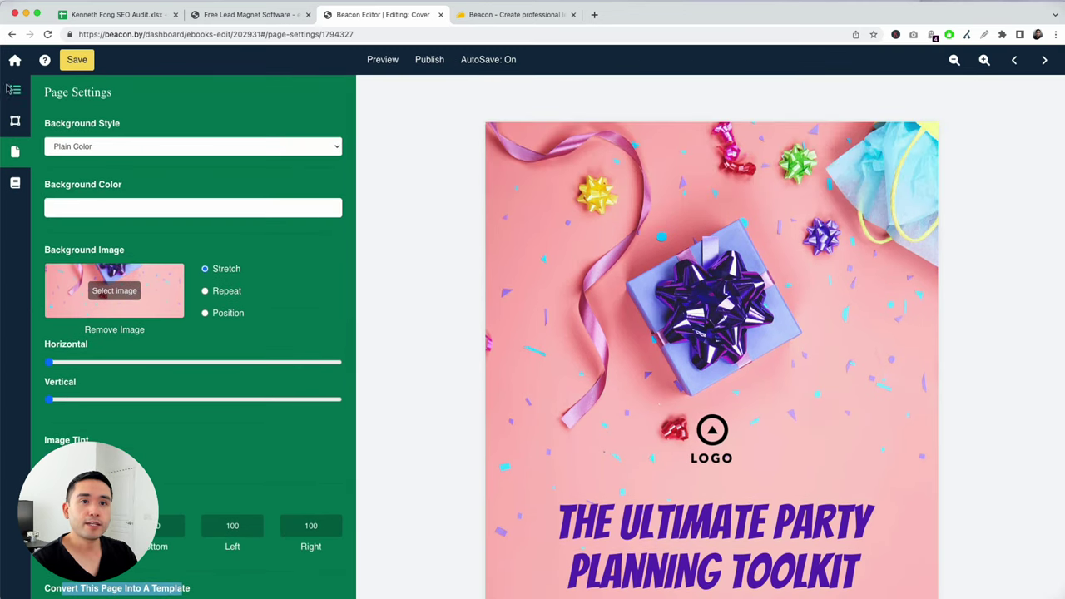
{"action": "left_click", "coordinate": [11, 90]}
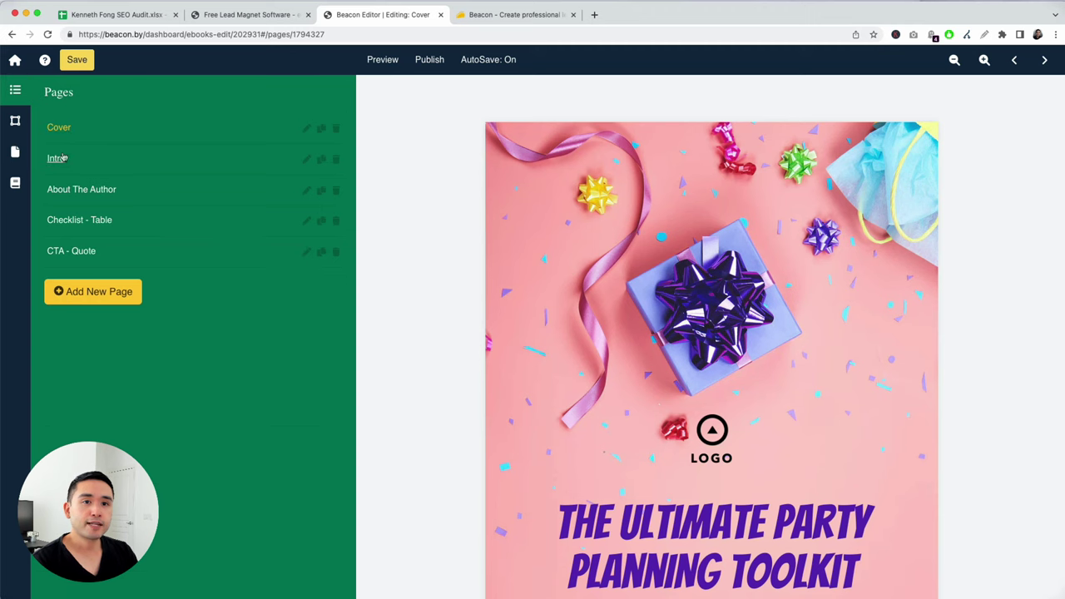
- On the Intro page, replace the INTRODUCTION headline with 'THIS IS THE INTRO'
{"action": "left_click", "coordinate": [59, 158]}
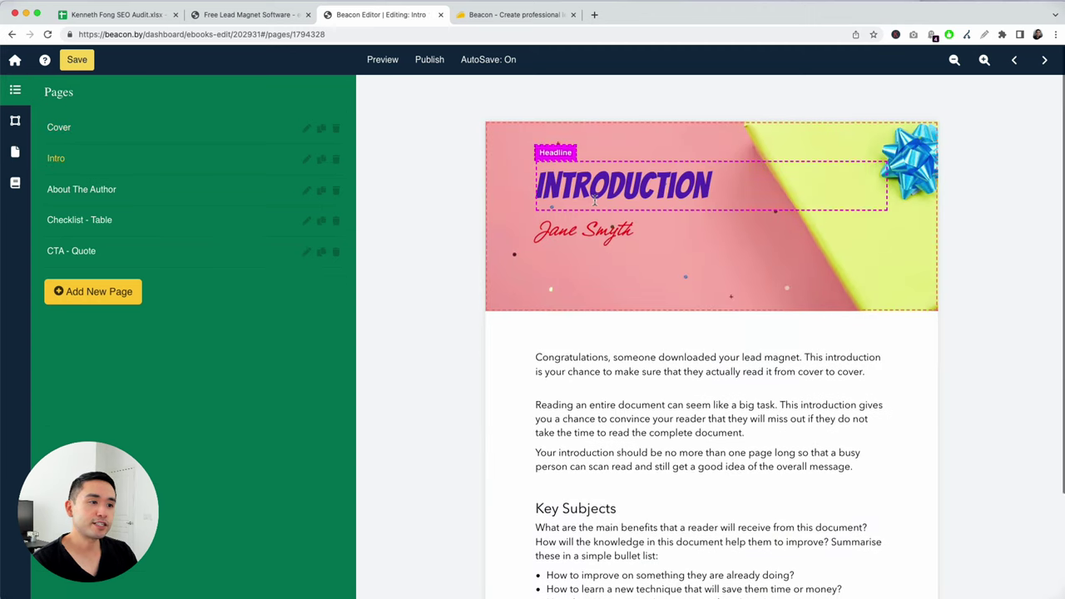
{"action": "scroll", "coordinate": [594, 200], "scroll_direction": "down", "scroll_amount": 3}
{"action": "scroll", "coordinate": [574, 175], "scroll_direction": "up", "scroll_amount": 3}
{"action": "left_click", "coordinate": [582, 179]}
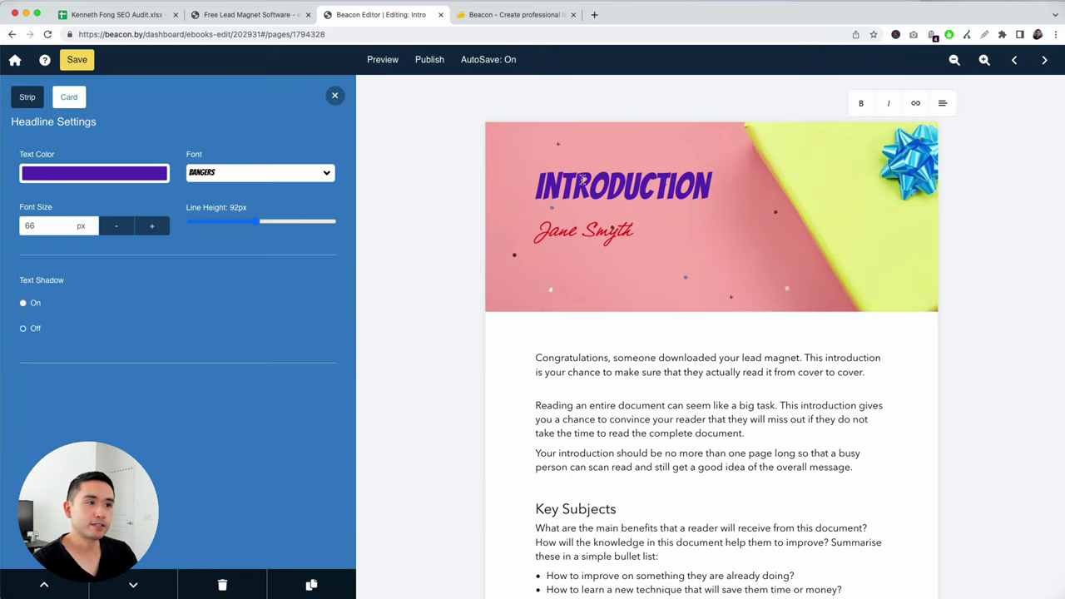
{"action": "double_click", "coordinate": [594, 183]}
{"action": "type", "text": "THIS IS THE INTRO"}
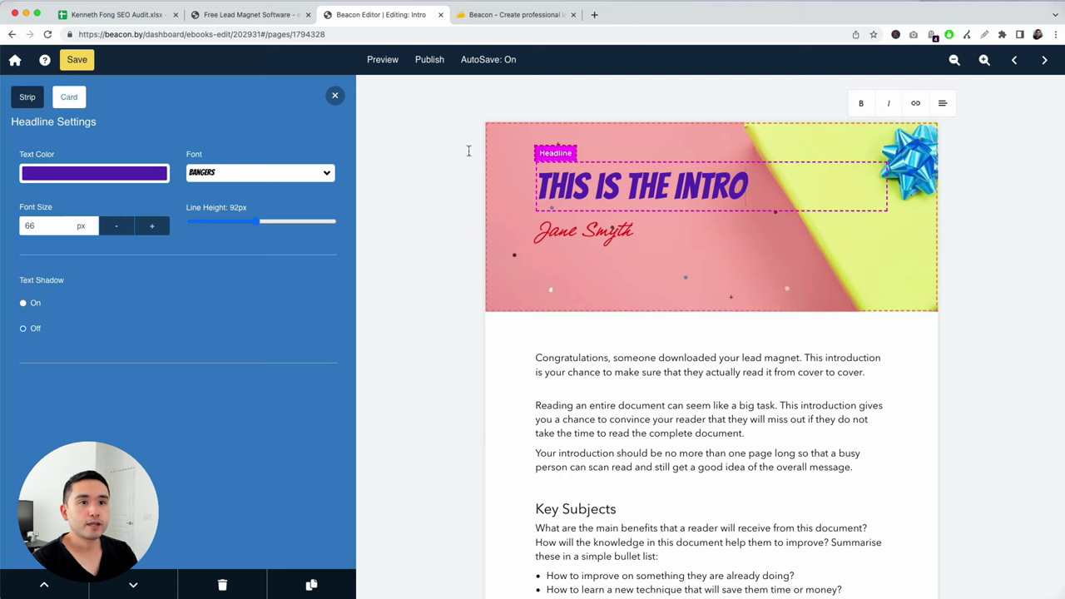
- Set the headline font to Aileron
{"action": "left_click", "coordinate": [274, 173]}
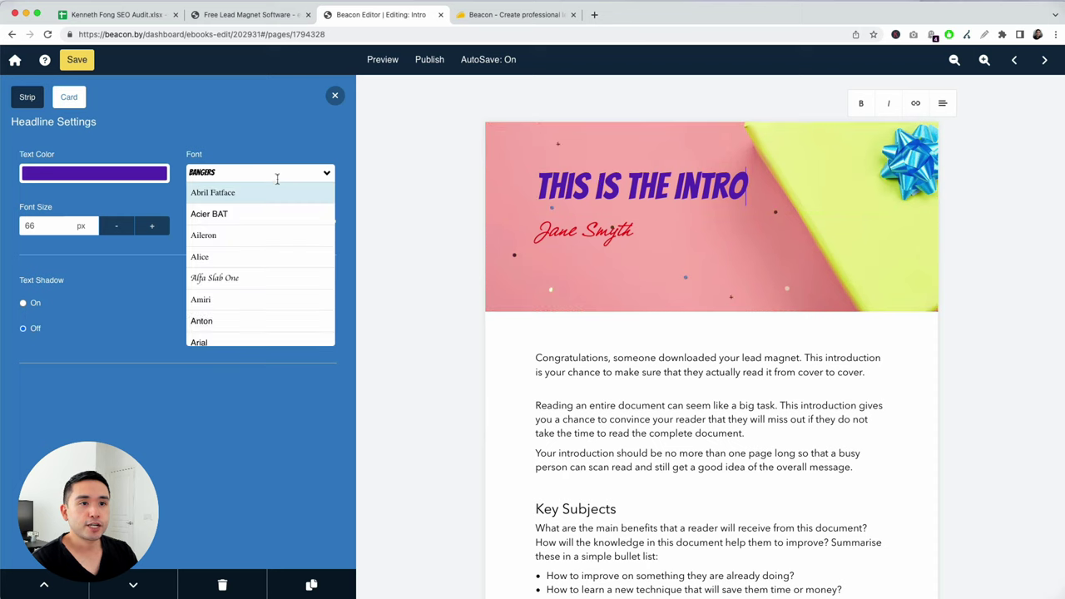
{"action": "left_click", "coordinate": [270, 234]}
{"action": "left_click", "coordinate": [550, 237]}
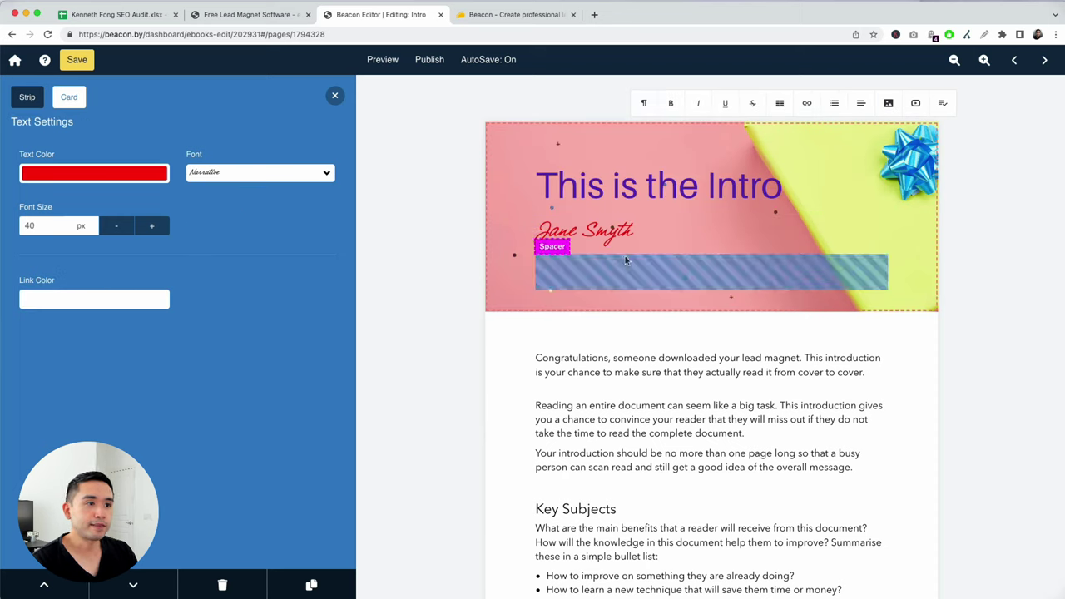
{"action": "scroll", "coordinate": [514, 241], "scroll_direction": "down", "scroll_amount": 1}
{"action": "left_click", "coordinate": [514, 240]}
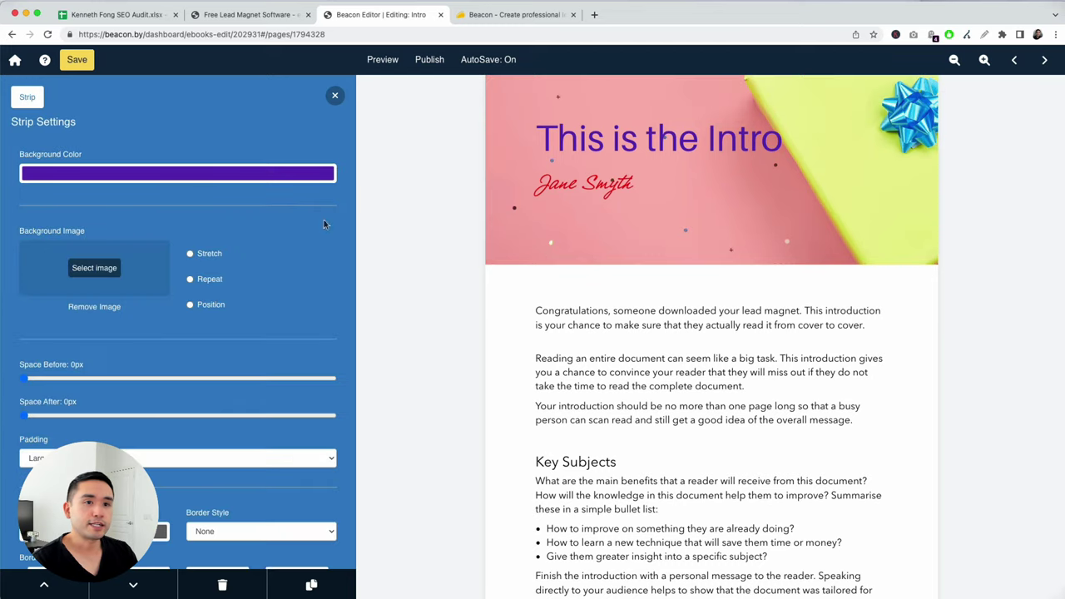
- Set the saved essential-oils photo as the header strip background, stretched to fill
{"action": "left_click", "coordinate": [94, 268]}
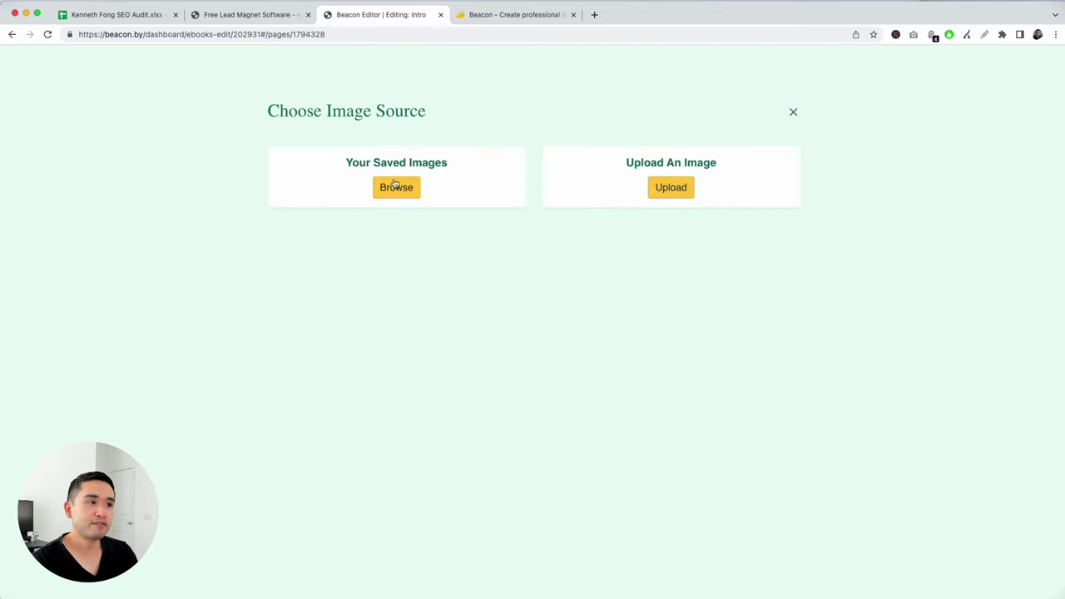
{"action": "left_click", "coordinate": [418, 191]}
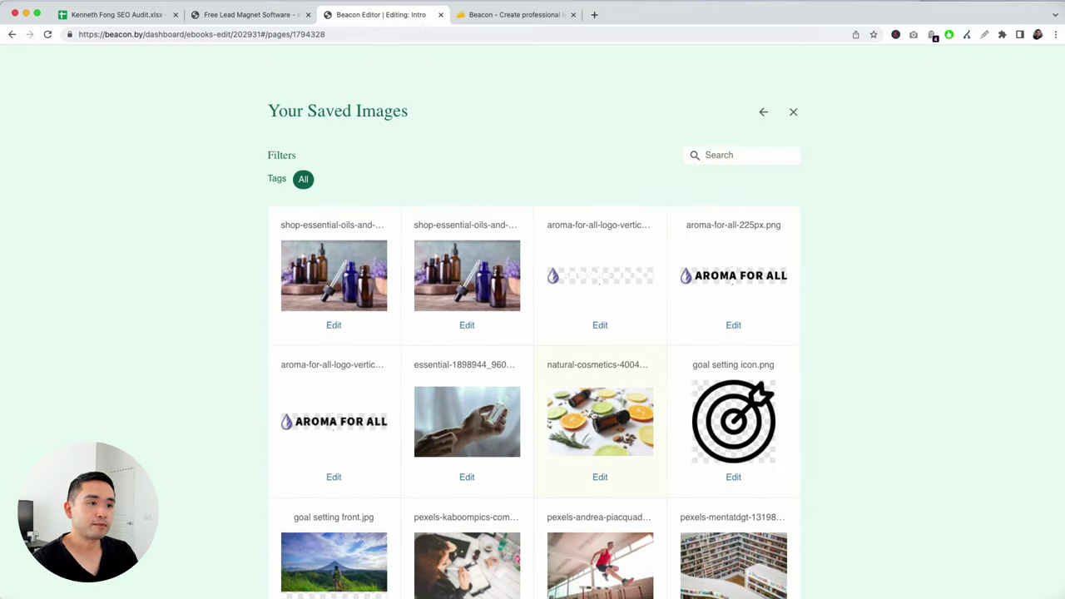
{"action": "left_click", "coordinate": [489, 318]}
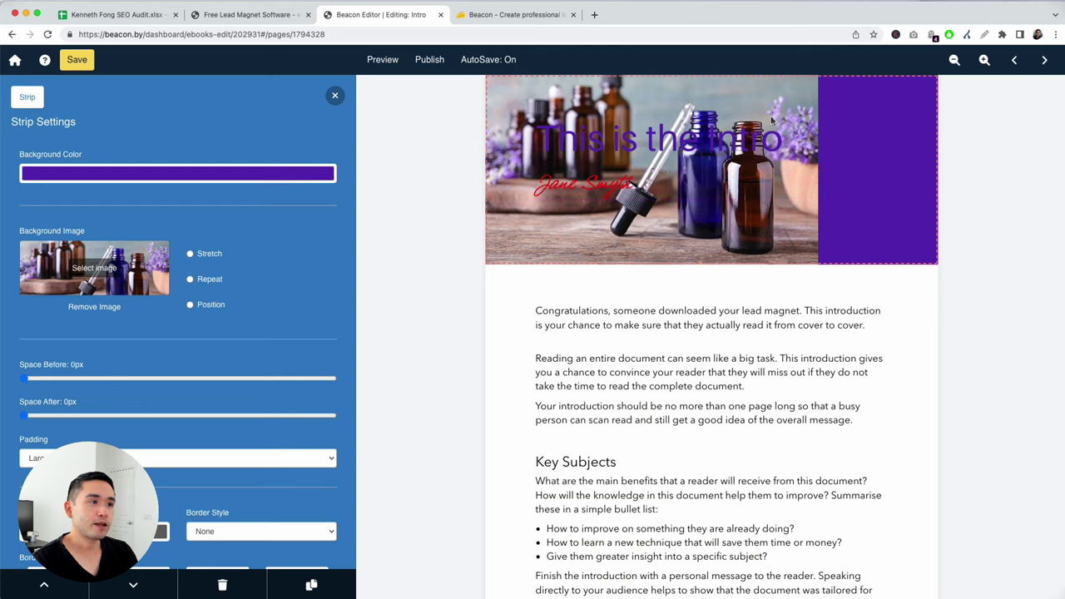
{"action": "left_click", "coordinate": [191, 255]}
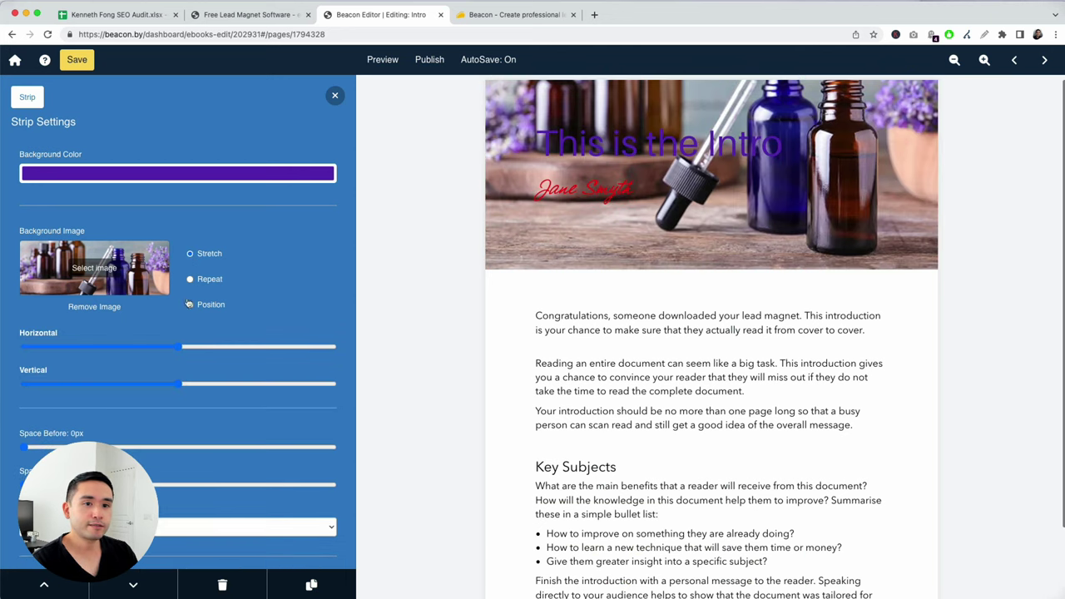
{"action": "scroll", "coordinate": [91, 382], "scroll_direction": "down", "scroll_amount": 5}
{"action": "scroll", "coordinate": [142, 413], "scroll_direction": "up", "scroll_amount": 5}
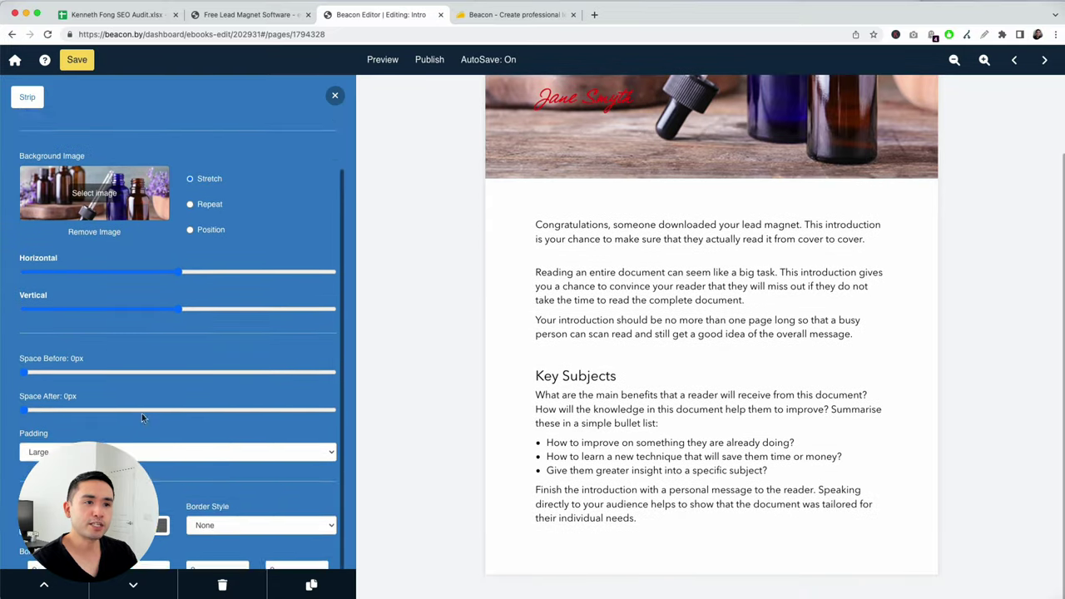
{"action": "left_click", "coordinate": [336, 96]}
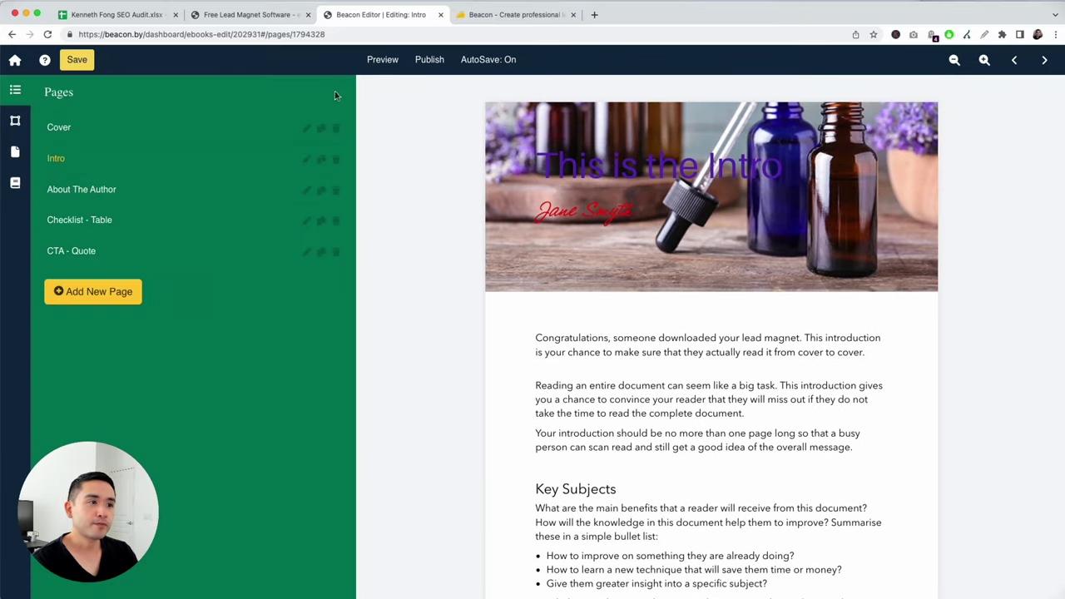
- Bold the Intro page's opening 'Congratulations…' paragraph and return to the Pages list
{"action": "left_click", "coordinate": [597, 352]}
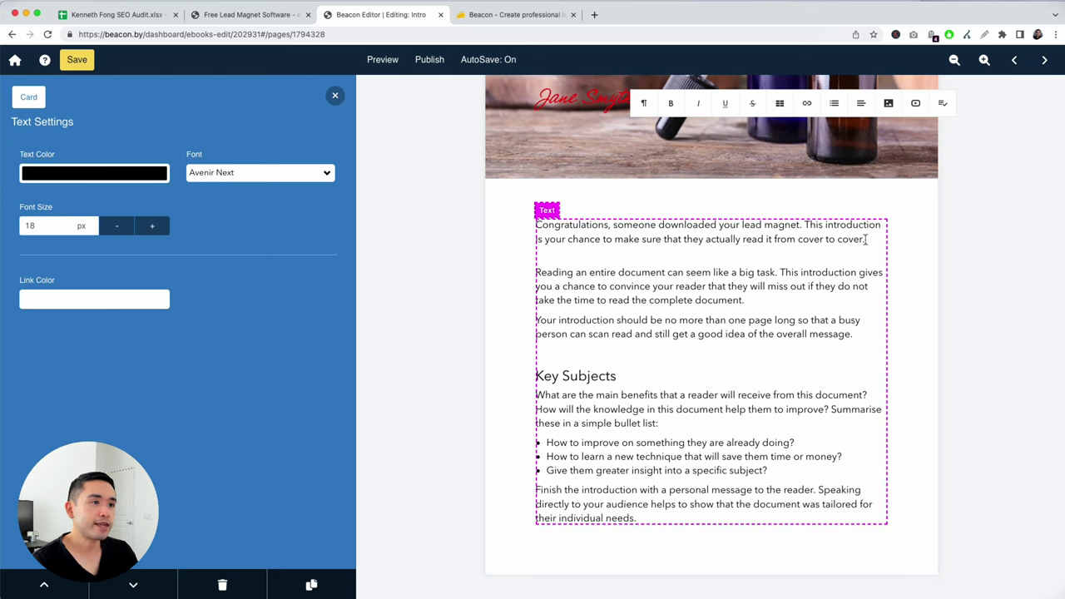
{"action": "left_click_drag", "start_coordinate": [865, 239], "coordinate": [535, 224]}
{"action": "left_click", "coordinate": [671, 103]}
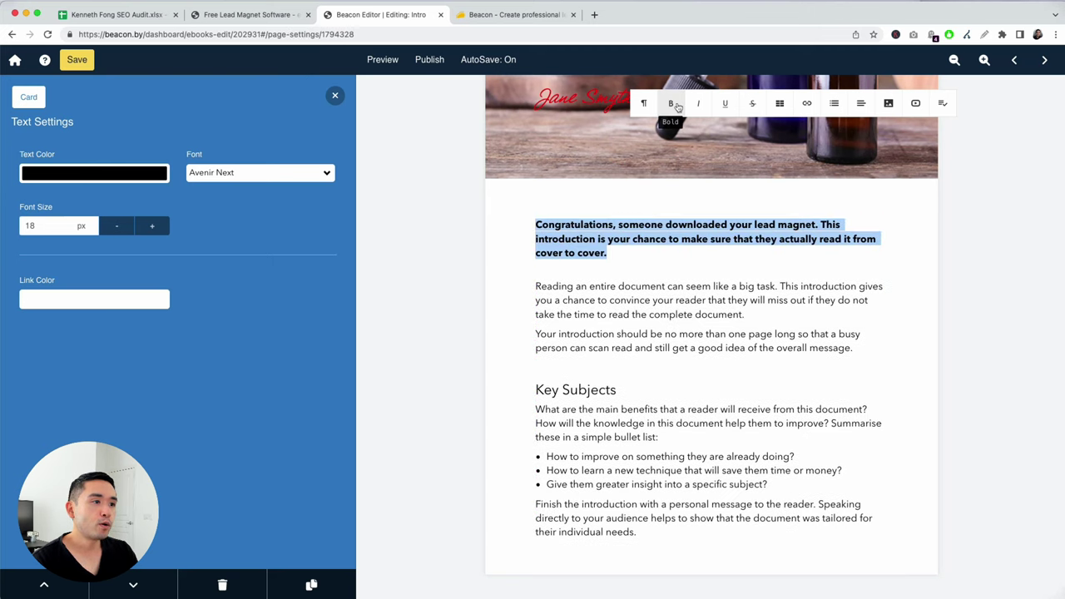
{"action": "left_click", "coordinate": [663, 266]}
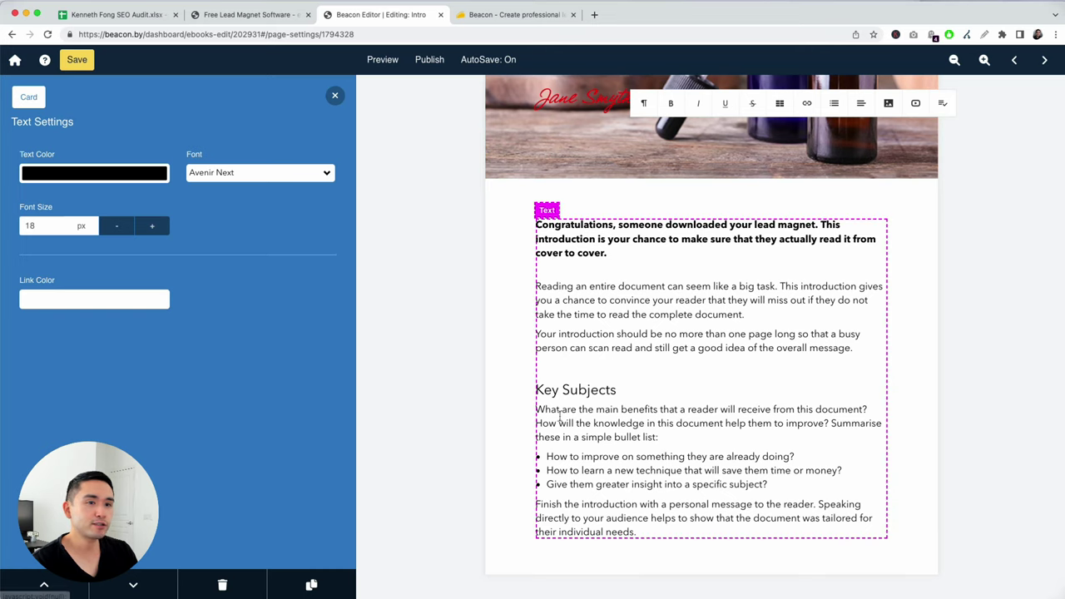
{"action": "left_click", "coordinate": [334, 98]}
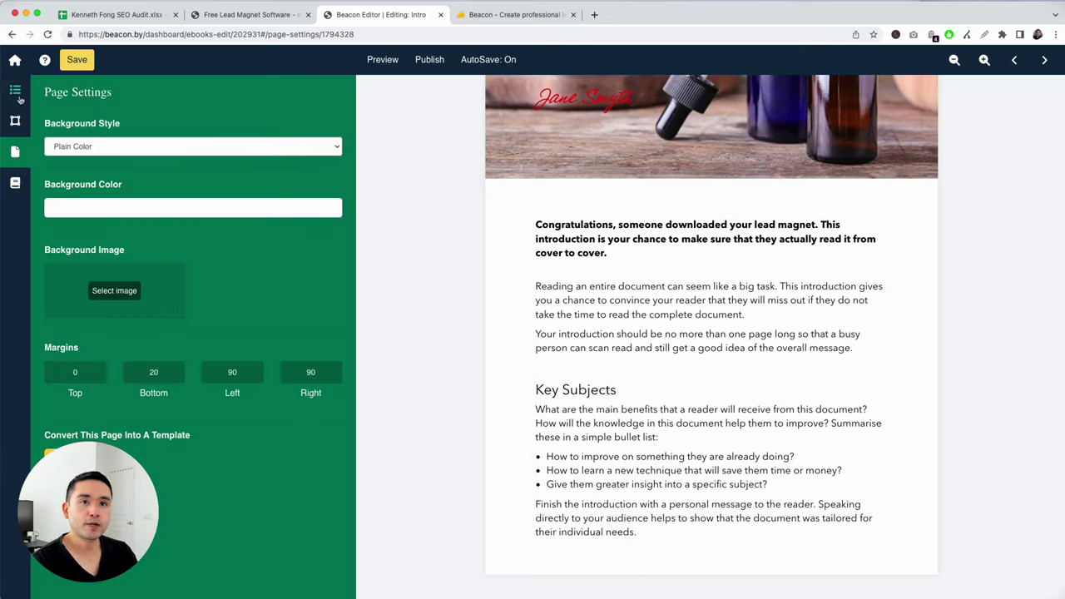
{"action": "left_click", "coordinate": [15, 90]}
- Review the checklist items on the Checklist - Table page, then move to CTA - Quote
{"action": "left_click", "coordinate": [89, 190]}
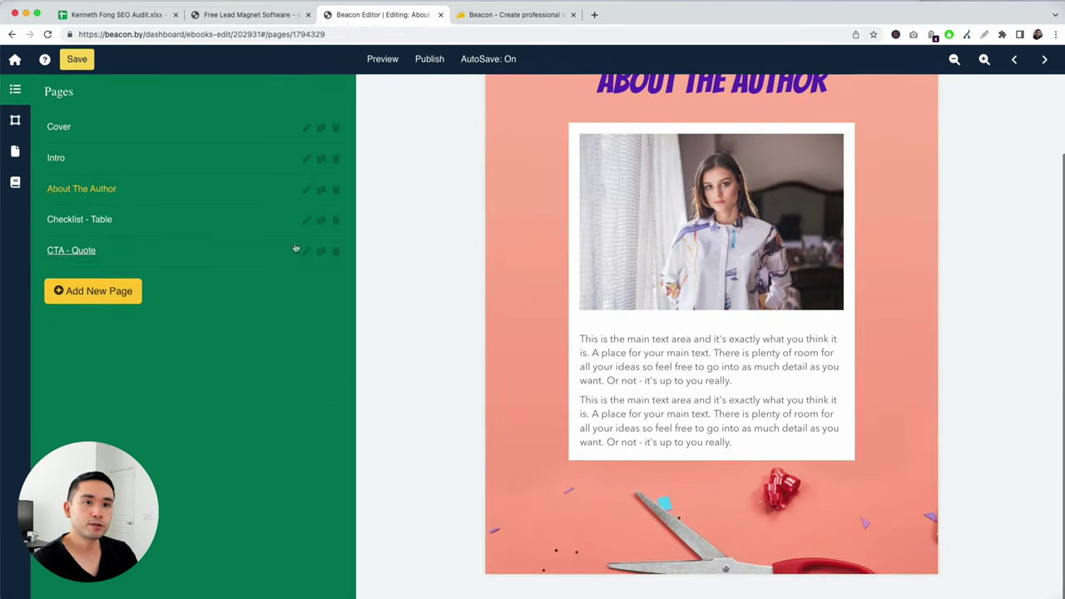
{"action": "left_click", "coordinate": [86, 222]}
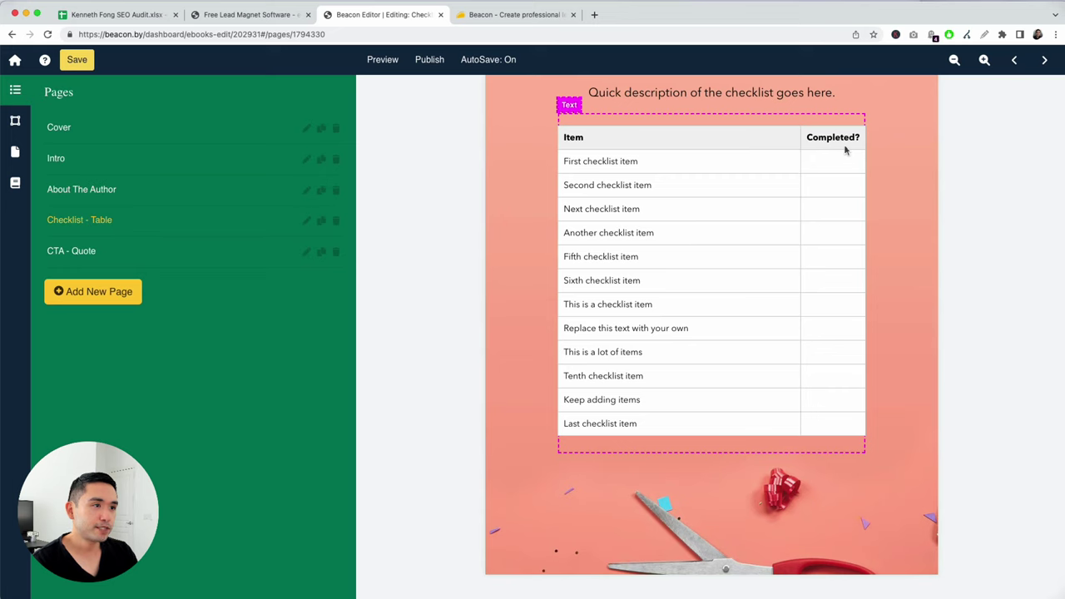
{"action": "scroll", "coordinate": [663, 159], "scroll_direction": "up", "scroll_amount": 3}
{"action": "scroll", "coordinate": [665, 190], "scroll_direction": "up", "scroll_amount": 1}
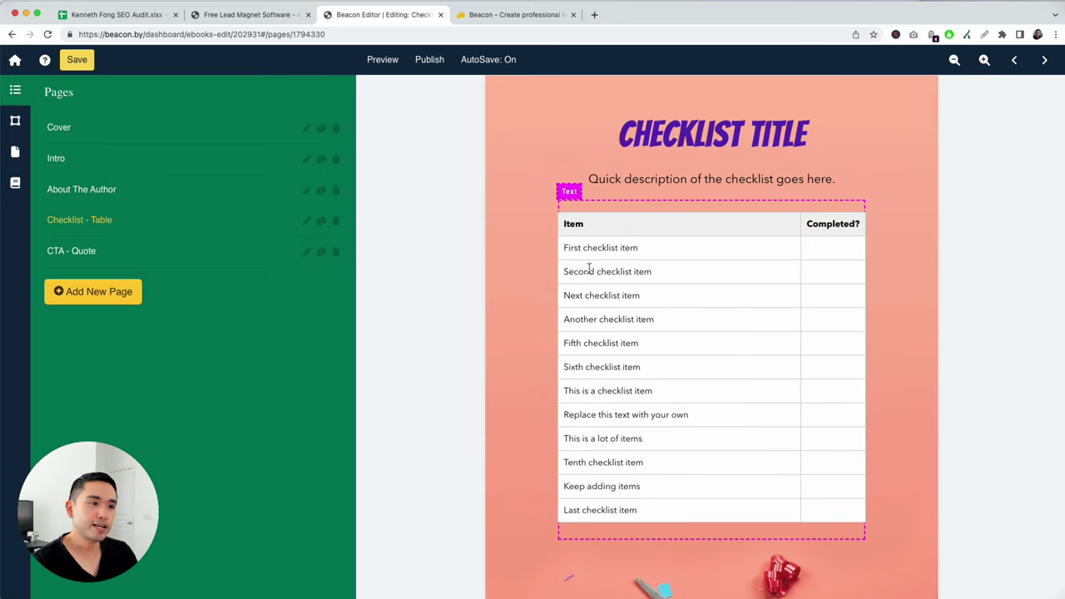
{"action": "left_click_drag", "start_coordinate": [569, 245], "coordinate": [659, 499]}
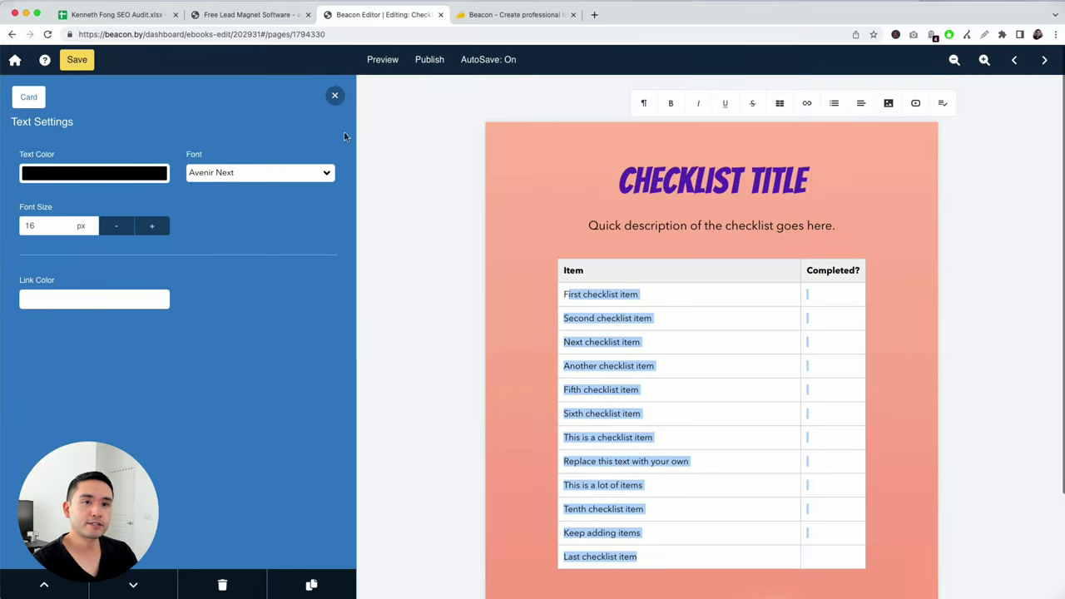
{"action": "left_click", "coordinate": [334, 95]}
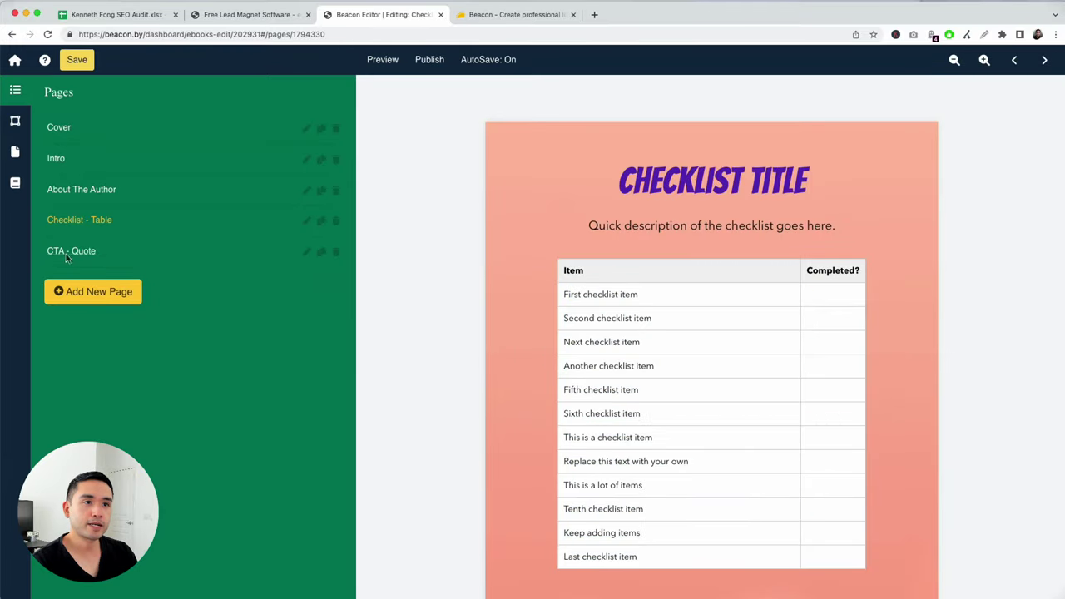
{"action": "left_click", "coordinate": [72, 252]}
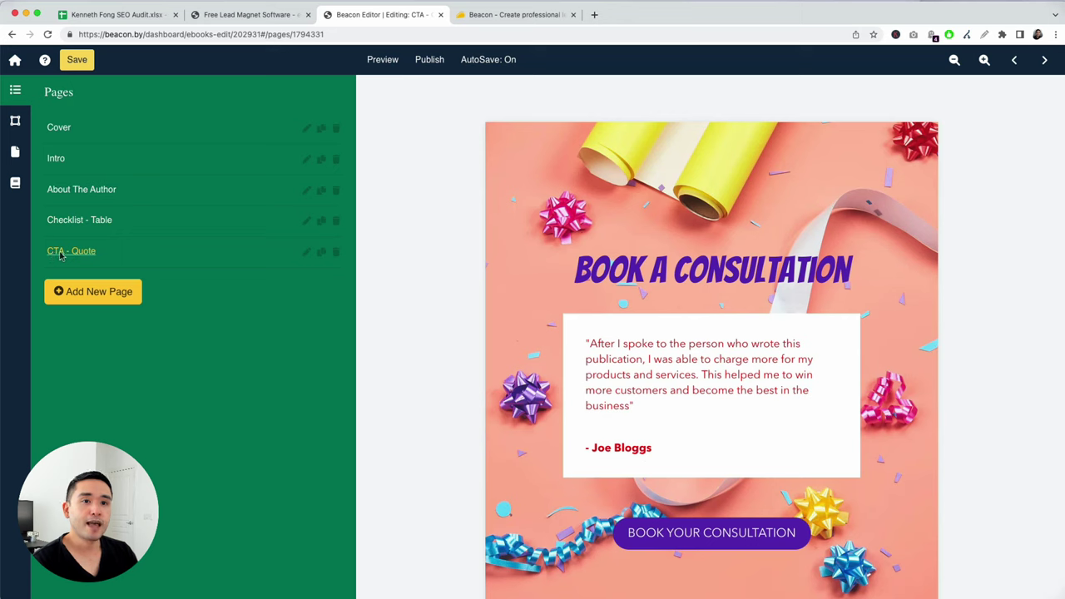
- Bring up the BOOK YOUR CONSULTATION button settings and select its link address
{"action": "scroll", "coordinate": [386, 240], "scroll_direction": "down", "scroll_amount": 3}
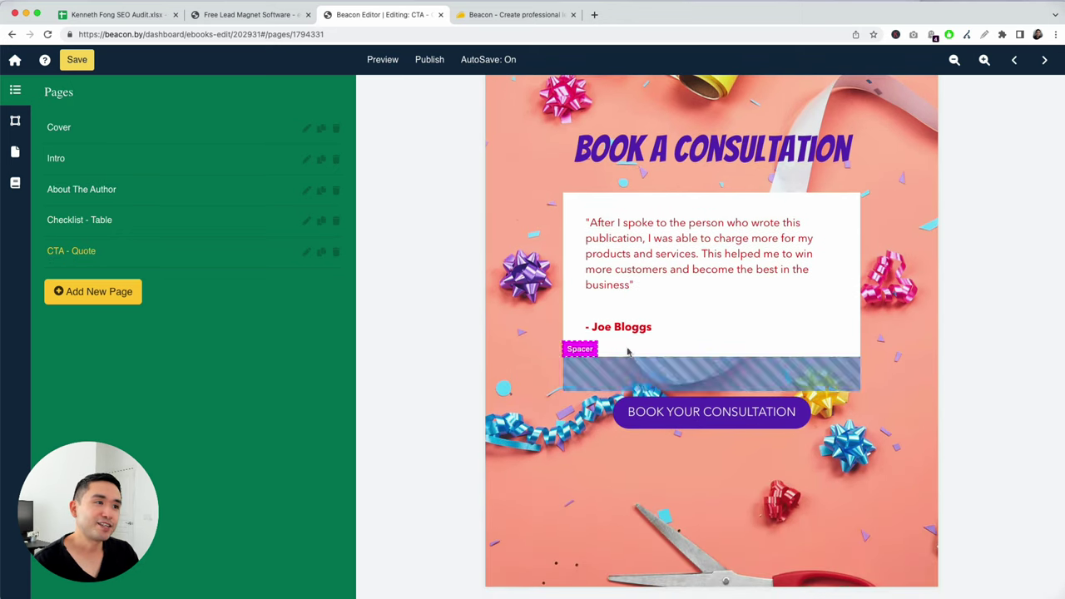
{"action": "left_click", "coordinate": [657, 422]}
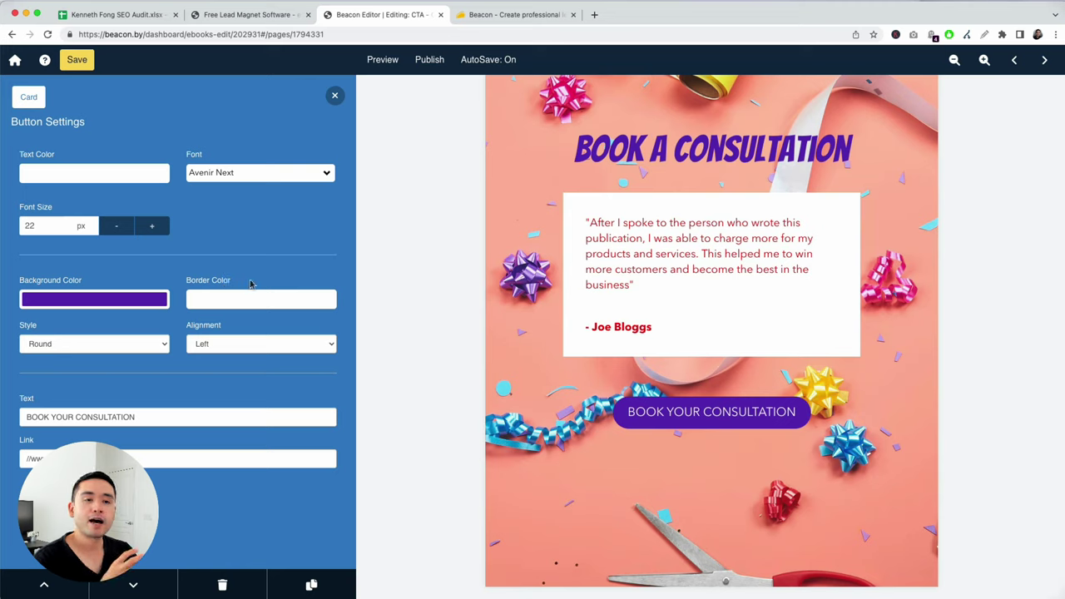
{"action": "left_click_drag", "start_coordinate": [23, 466], "coordinate": [223, 464]}
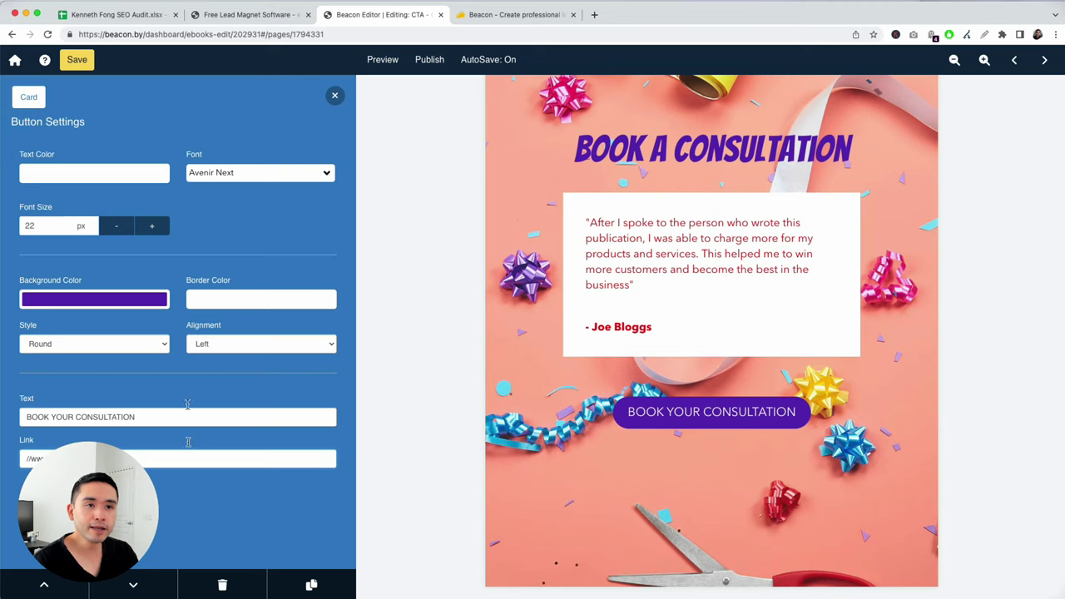